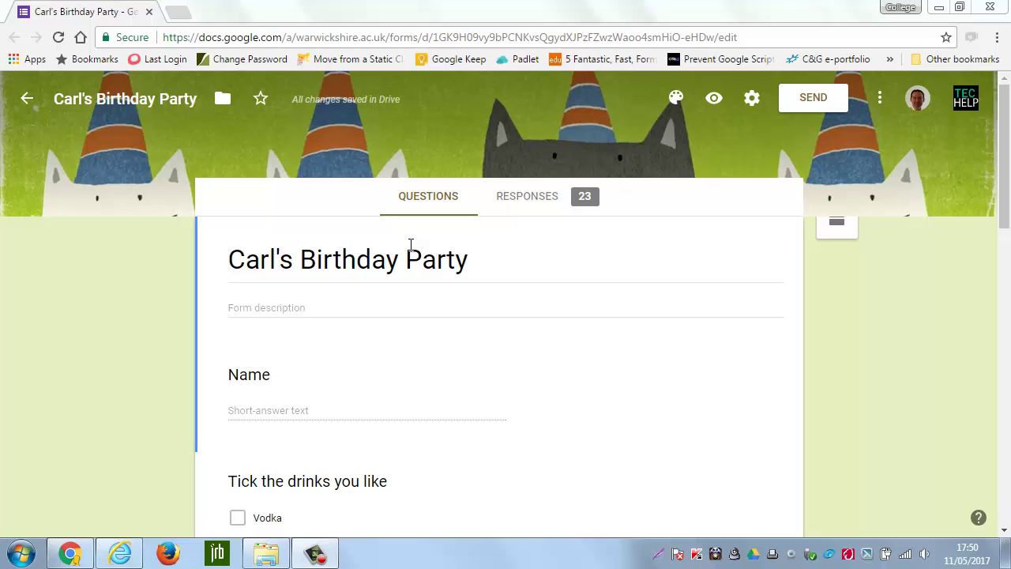
Switch the Carl's Birthday Party form to Not accepting responses from its Responses summary.
left_click(555, 199)
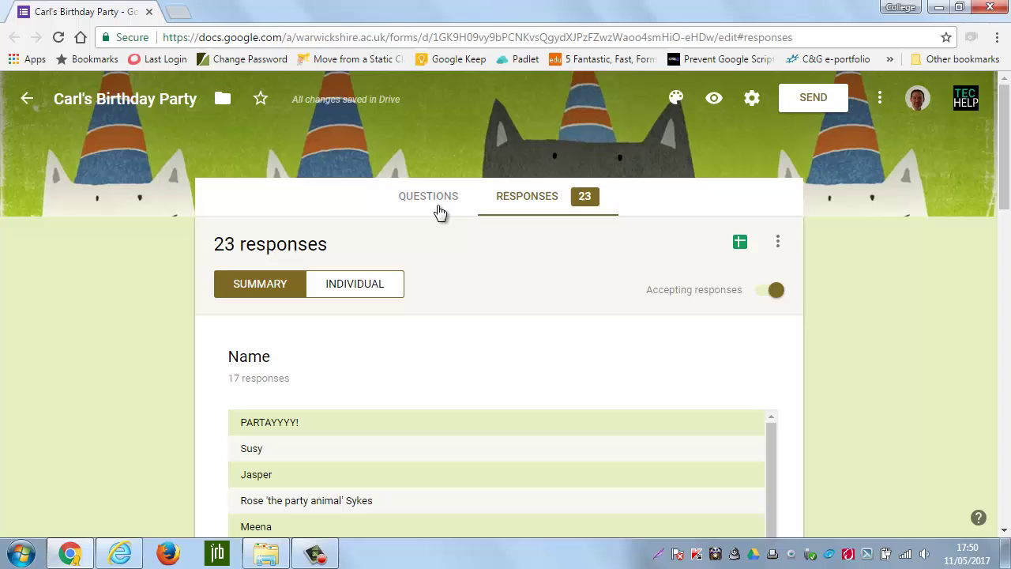
left_click(770, 291)
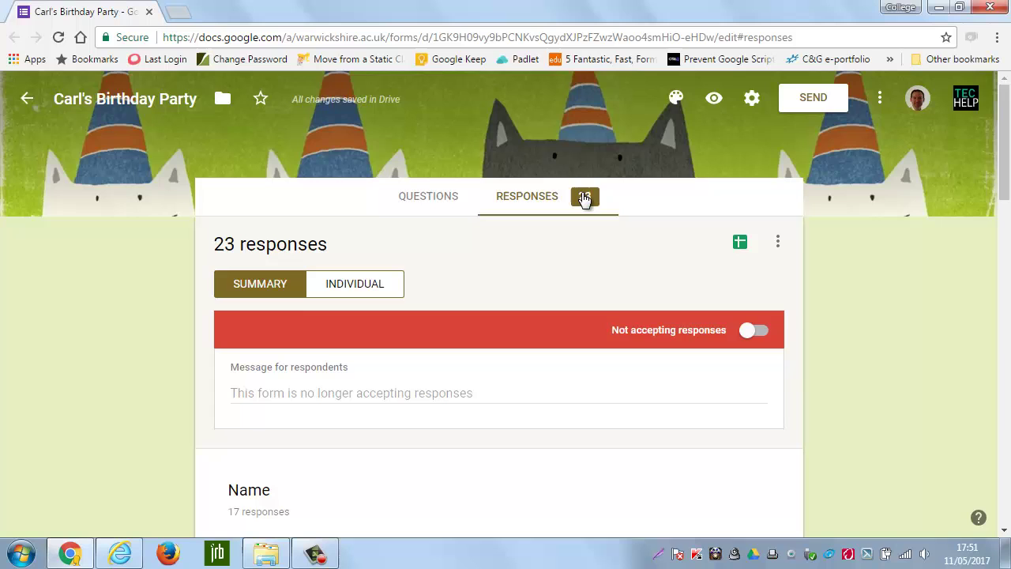
Scroll through the summary charts of the form's 23 responses.
left_click_drag(1004, 166, 1008, 422)
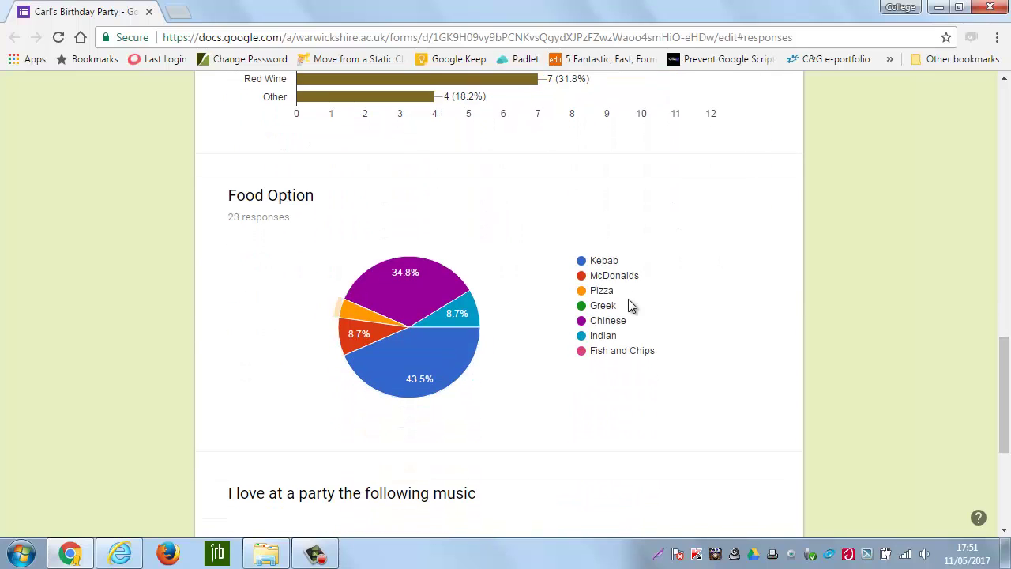
left_click_drag(1008, 425, 1007, 389)
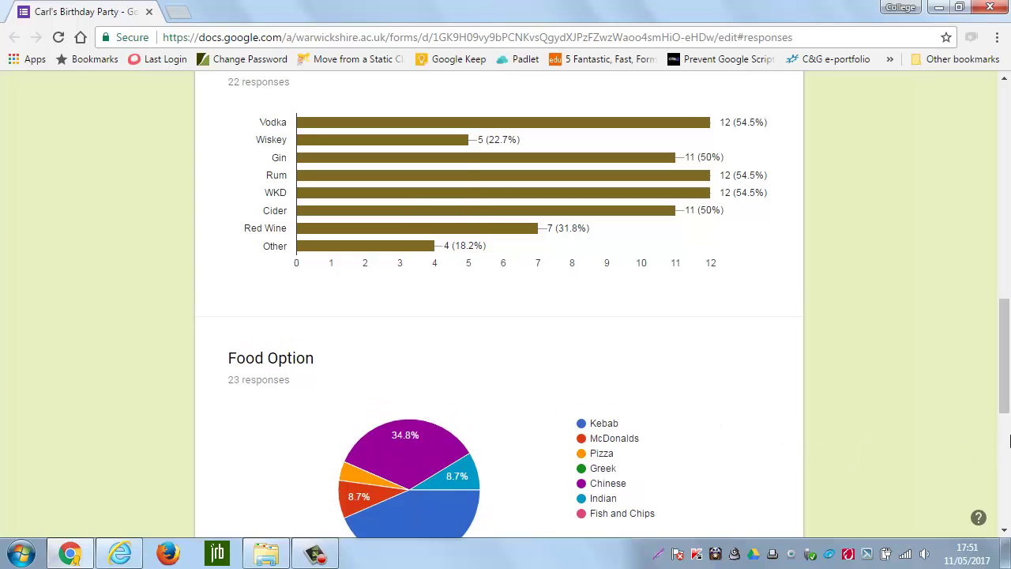
left_click_drag(1006, 406, 1005, 187)
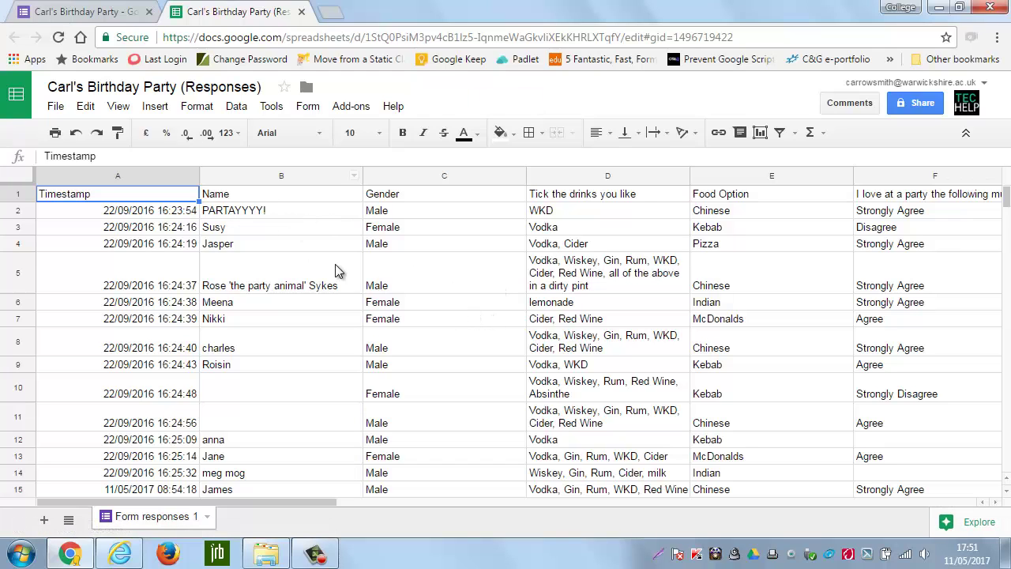
scroll(286, 296, "down", 4)
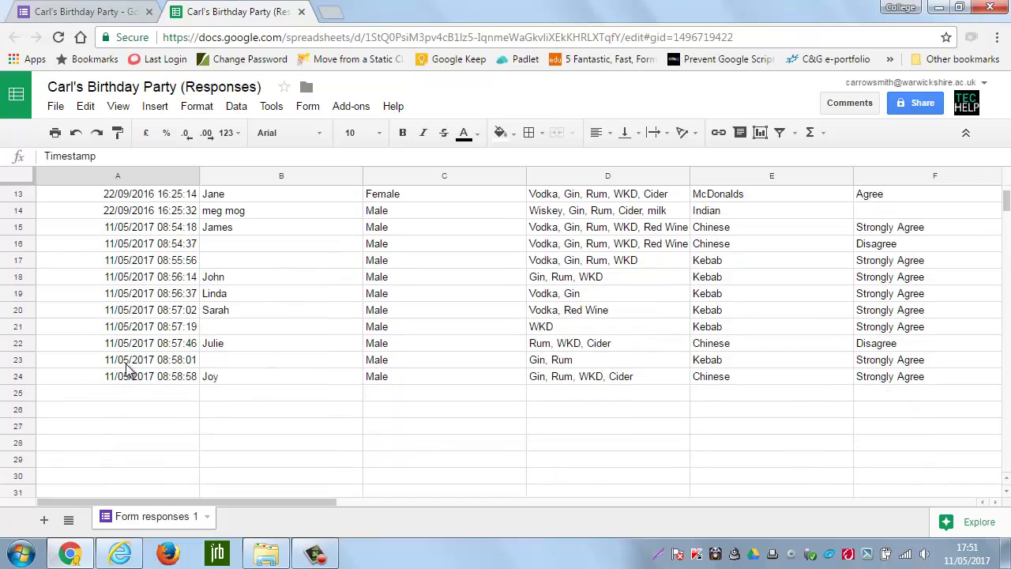
scroll(280, 381, "up", 4)
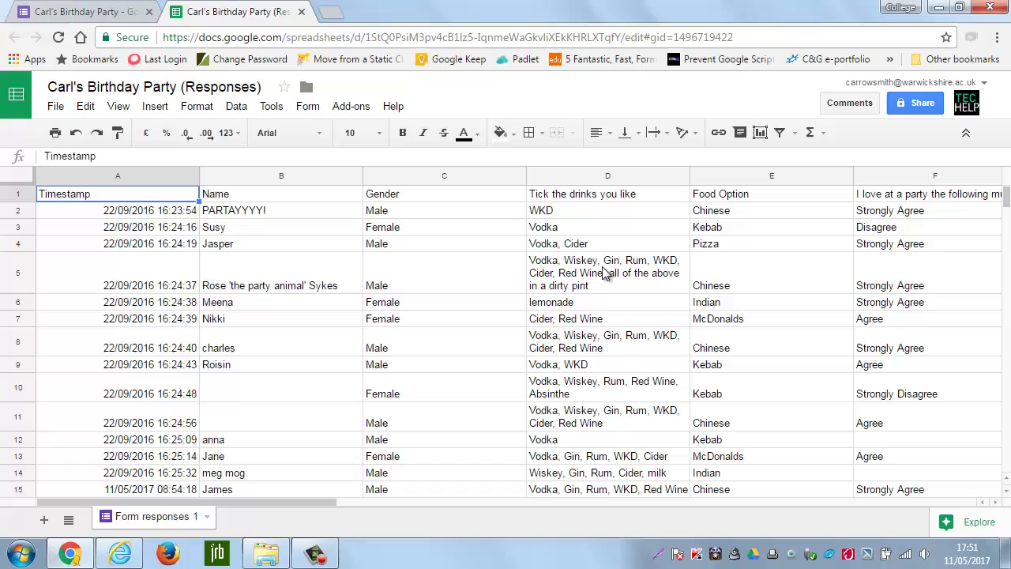
left_click_drag(303, 502, 518, 497)
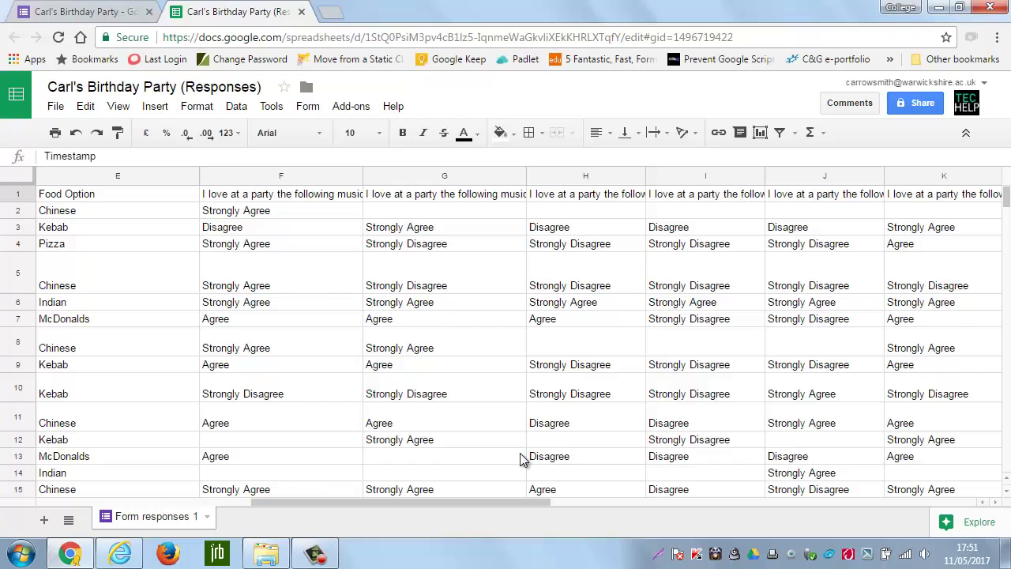
left_click_drag(510, 504, 358, 503)
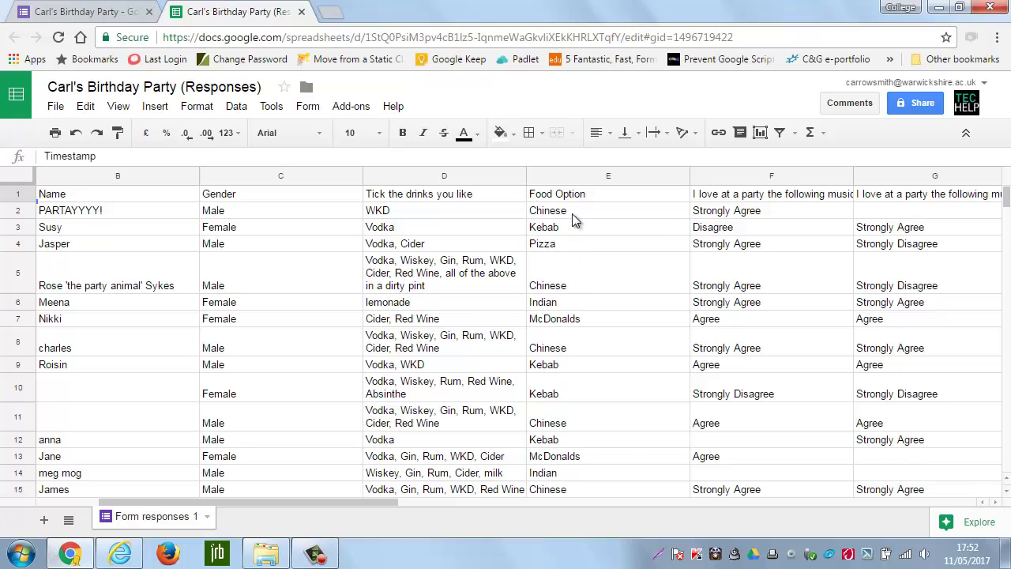
Fill the Food Option answers in column E with yellow.
left_click_drag(568, 194, 585, 415)
left_click(500, 132)
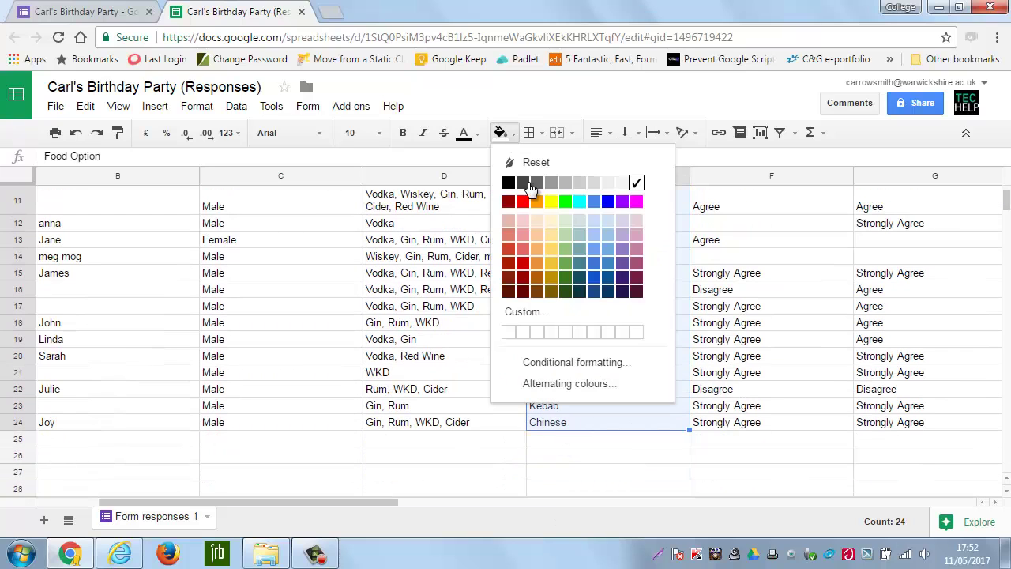
left_click(551, 202)
left_click_drag(350, 499, 636, 503)
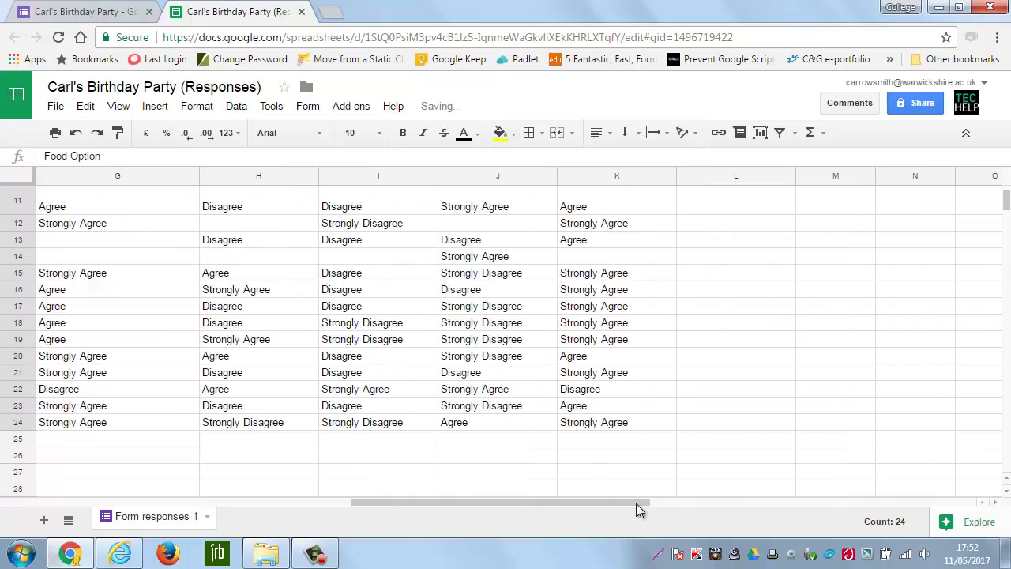
left_click(480, 207)
scroll(476, 286, "up", 4)
Locate the Opera question in column J and fill its answers yellow.
left_click(494, 198)
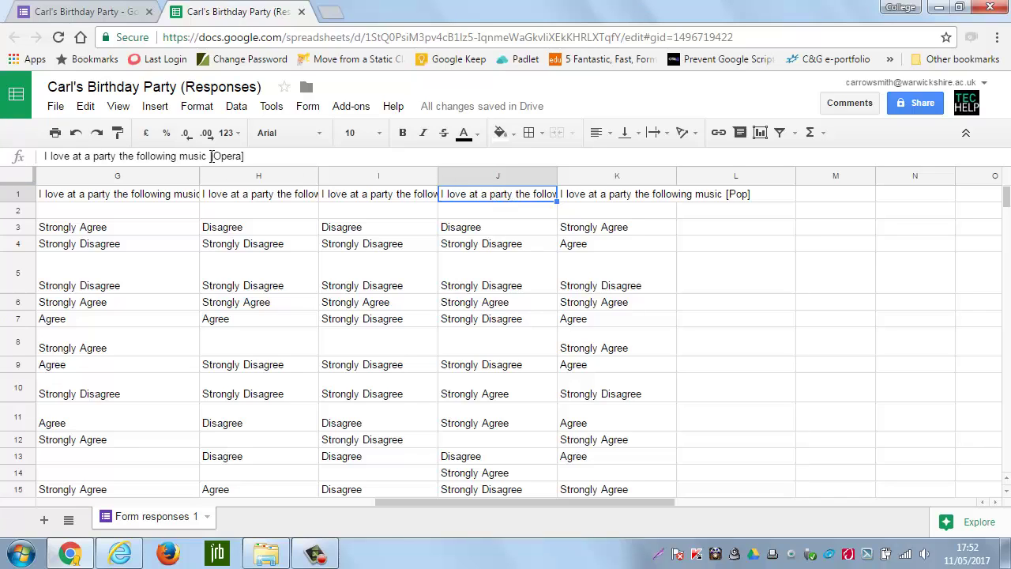
left_click(377, 196)
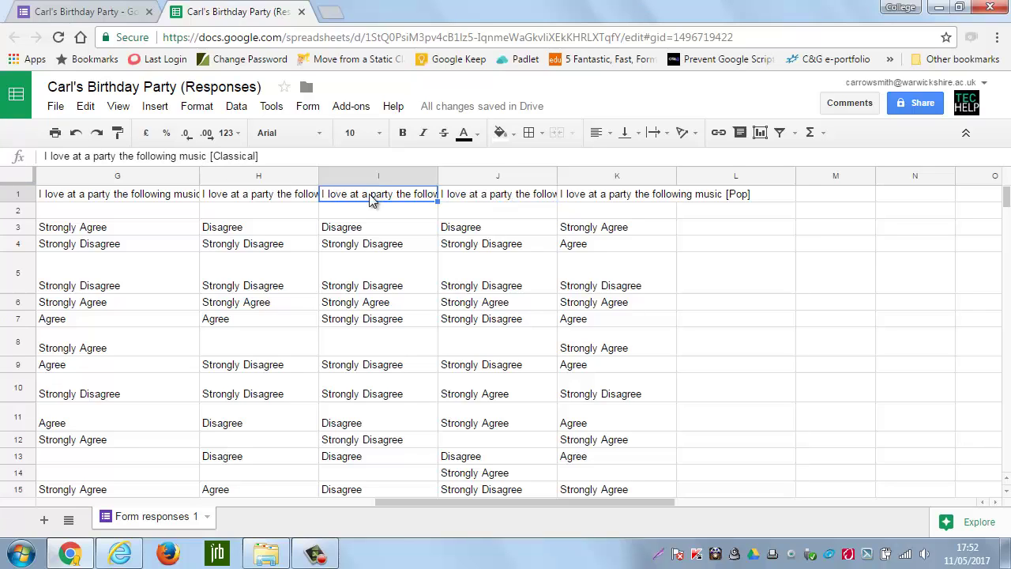
left_click(483, 197)
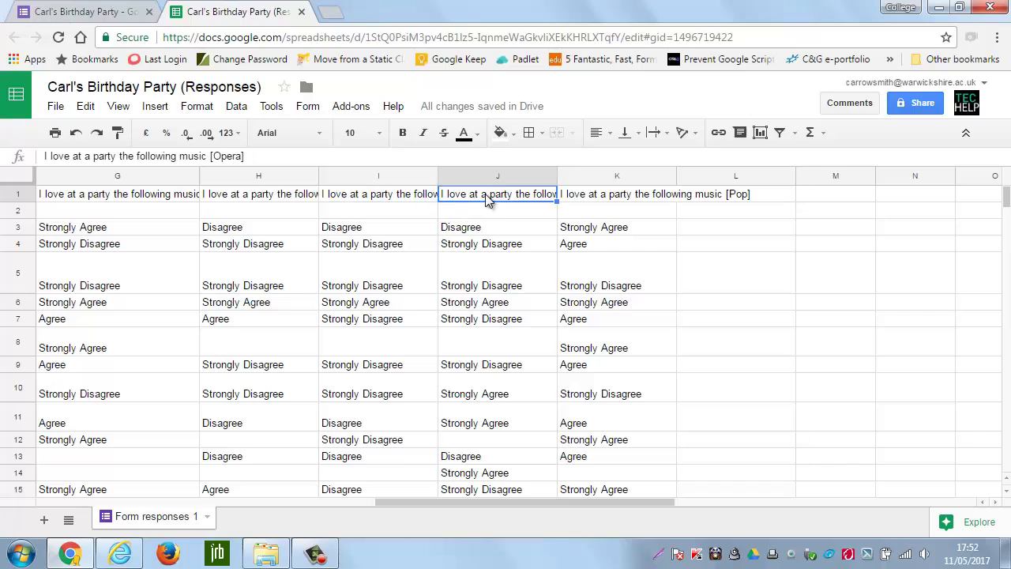
left_click_drag(485, 194, 472, 362)
left_click(501, 133)
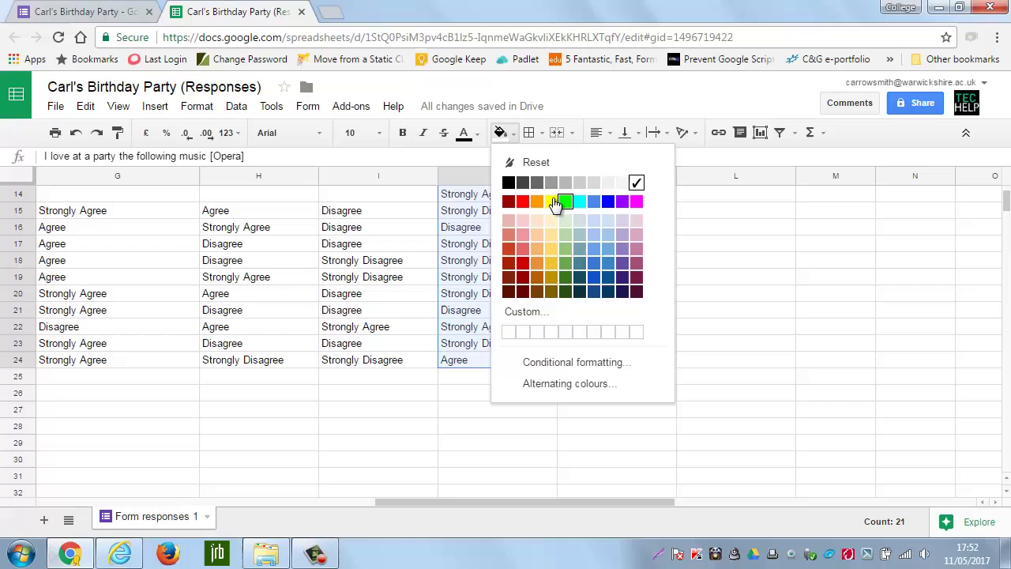
left_click(553, 203)
left_click(348, 264)
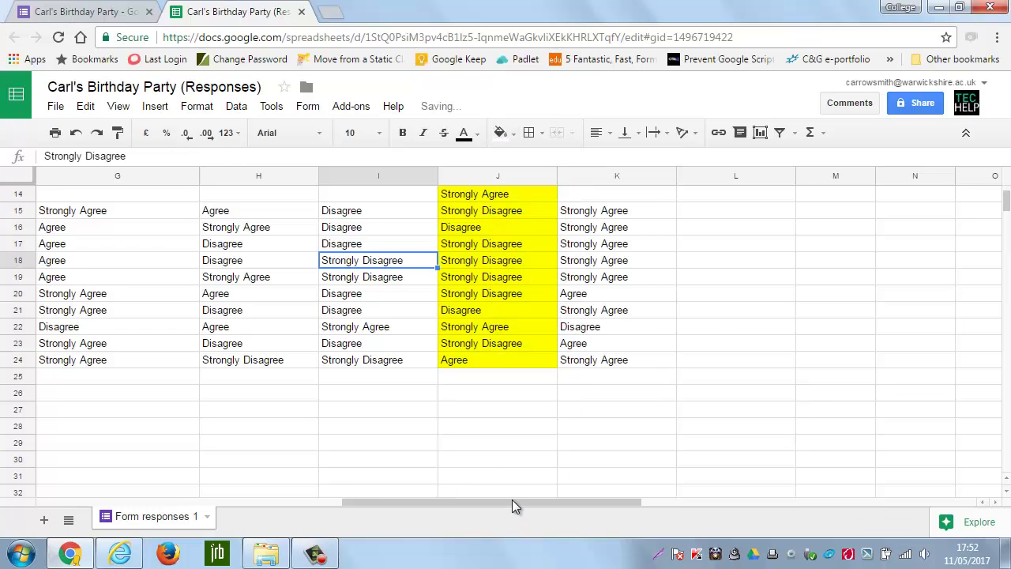
left_click_drag(512, 503, 207, 500)
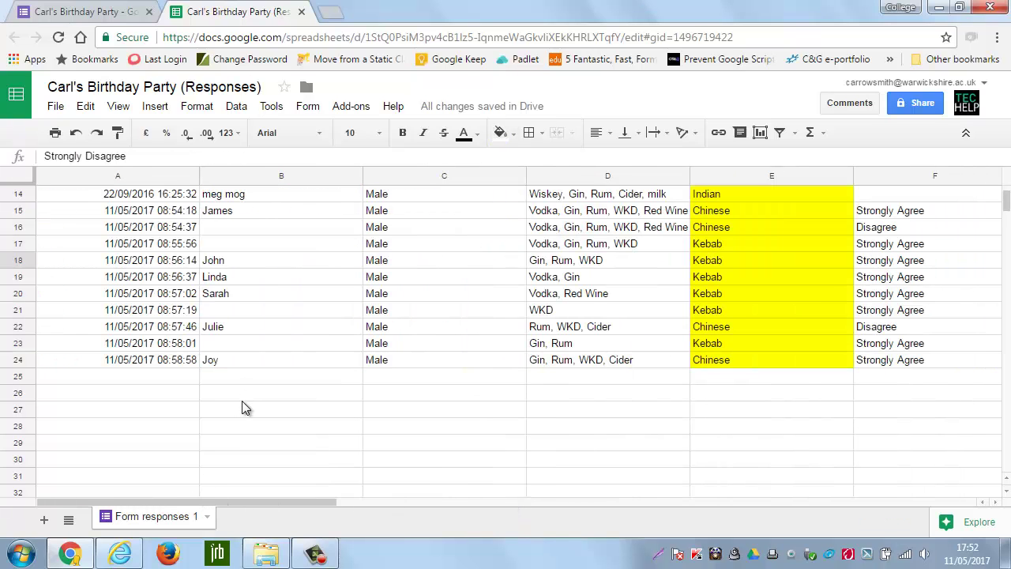
List Chinese, Kebab, Pizza and McDonalds down B27:B30.
scroll(733, 353, "up", 5)
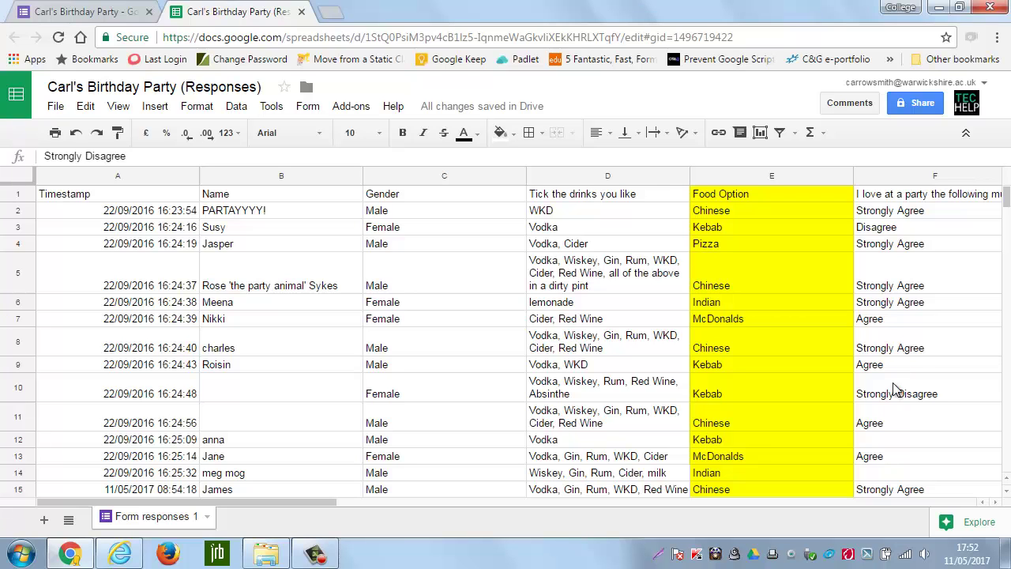
scroll(666, 417, "down", 5)
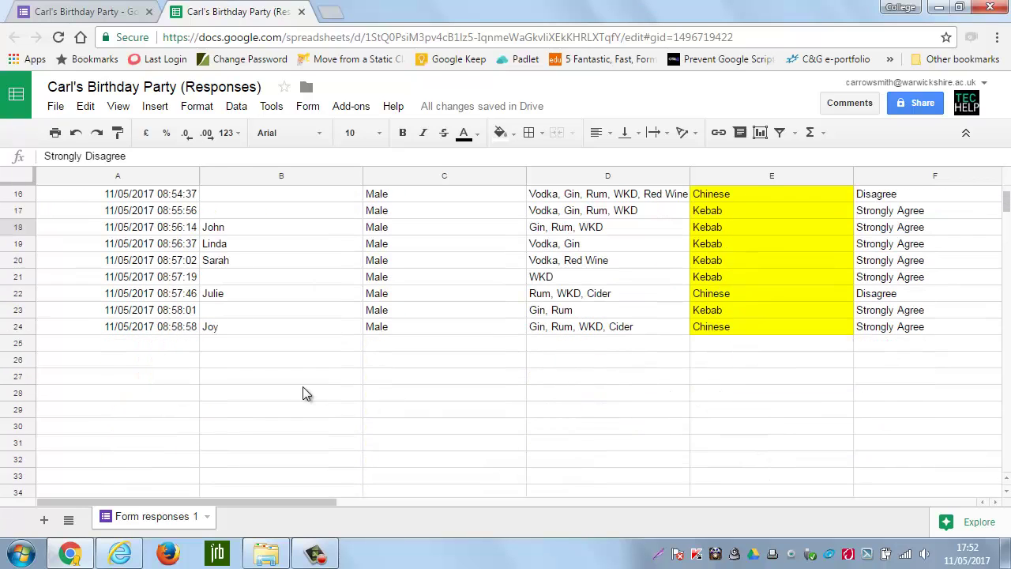
left_click(260, 377)
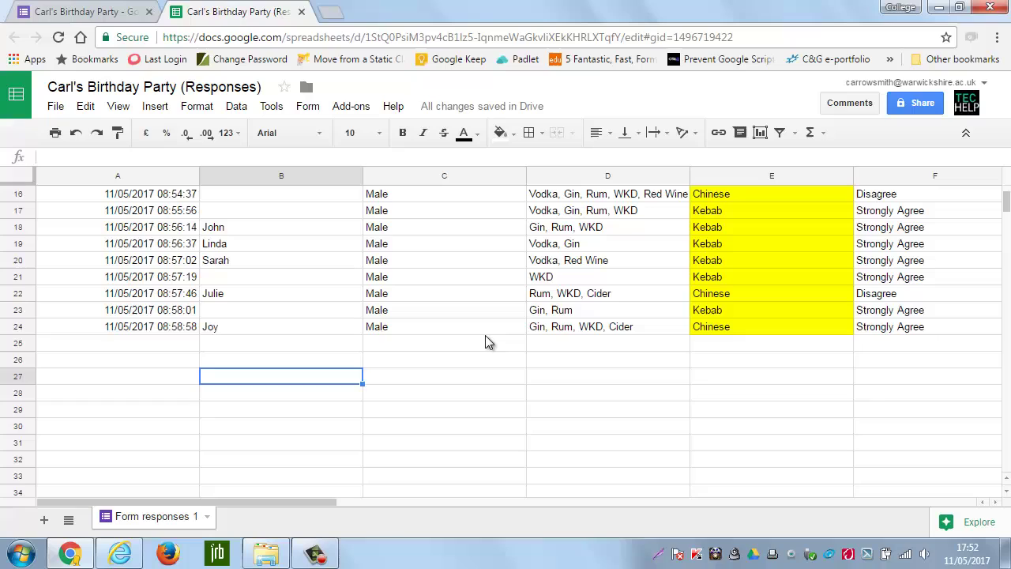
type("Chinese")
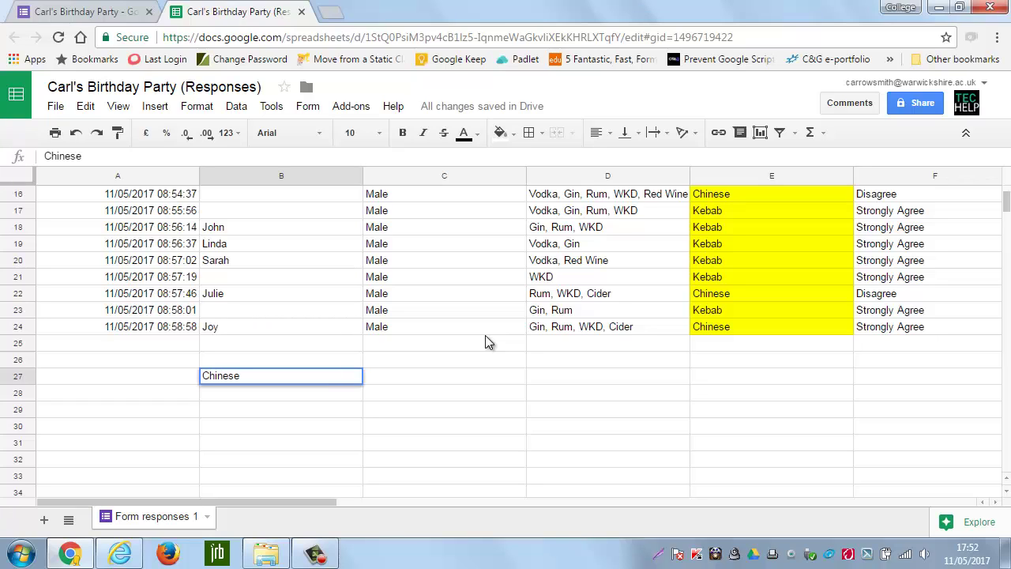
key("Return")
type("Kebab")
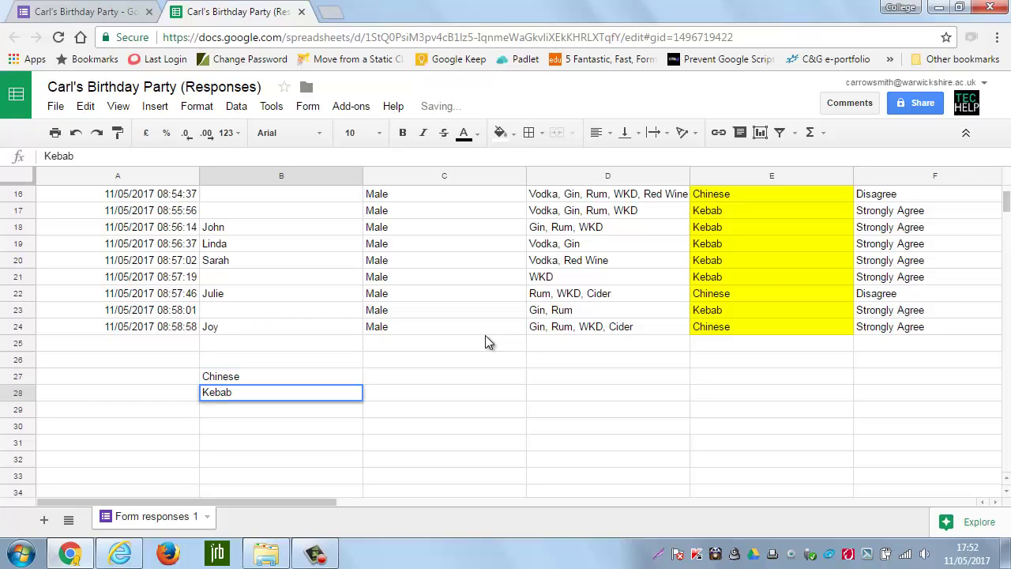
key("Return")
type("Piz")
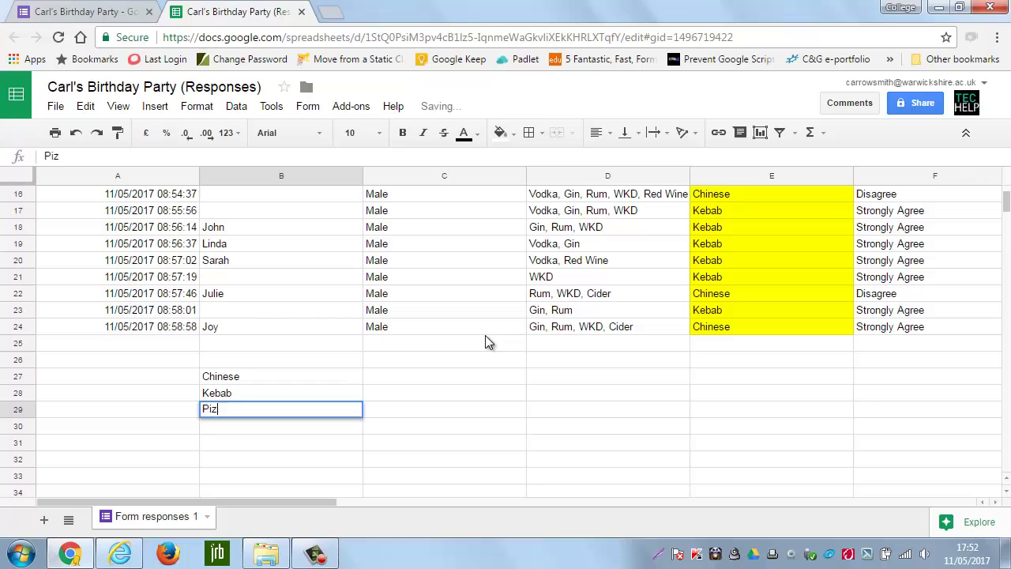
type("za")
key("Return")
type("McD")
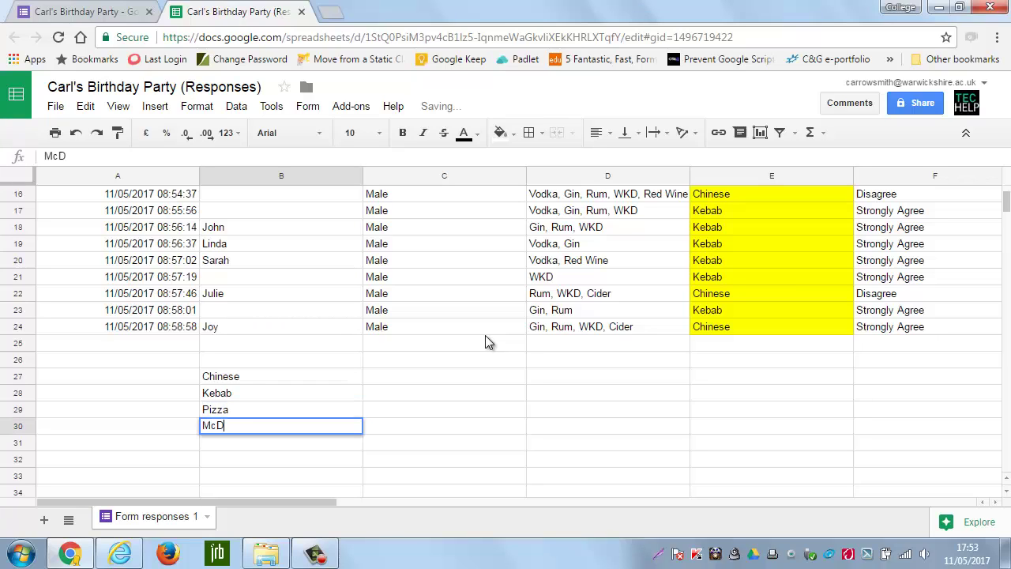
type("onalds")
left_click(517, 345)
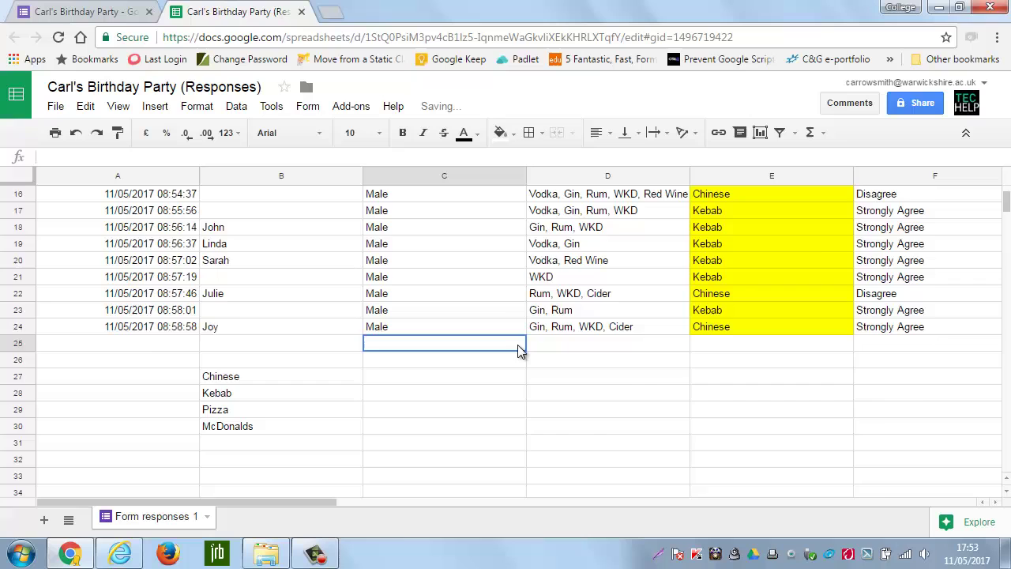
Add Indian in B31 as the last food option.
scroll(517, 345, "up", 5)
scroll(727, 251, "down", 6)
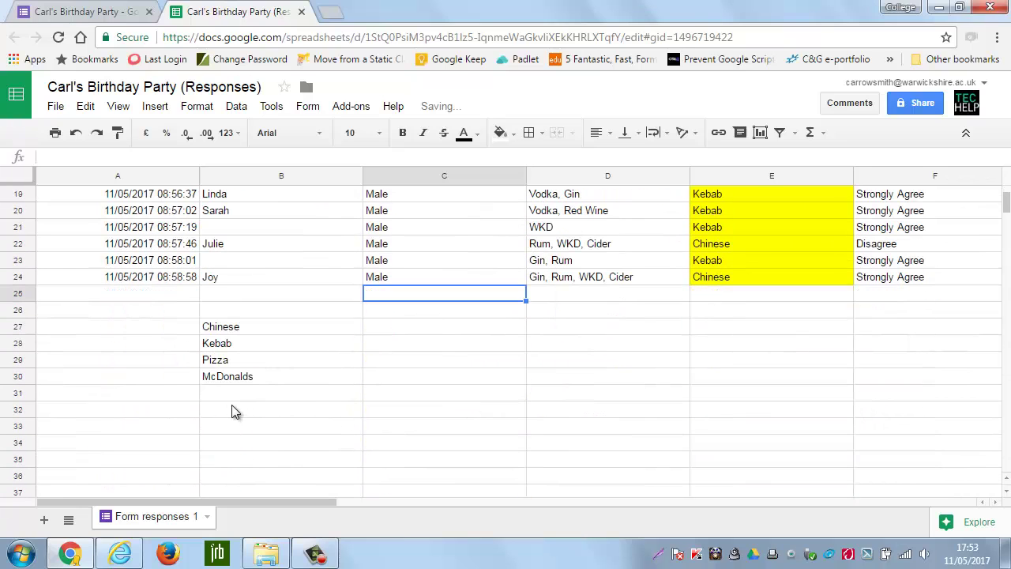
left_click(232, 411)
left_click(225, 395)
type("Indi")
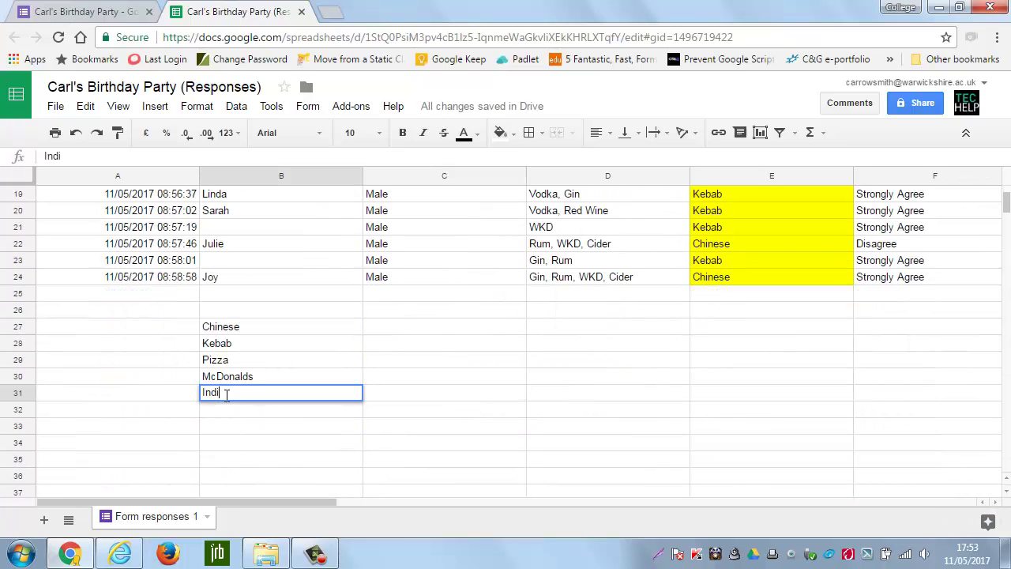
type("an")
key("Tab")
Head C26:F26 with Strongly Agree, Agree, Disagree and Strongly Disagree.
key("Up")
key("Up")
key("Up")
key("Up")
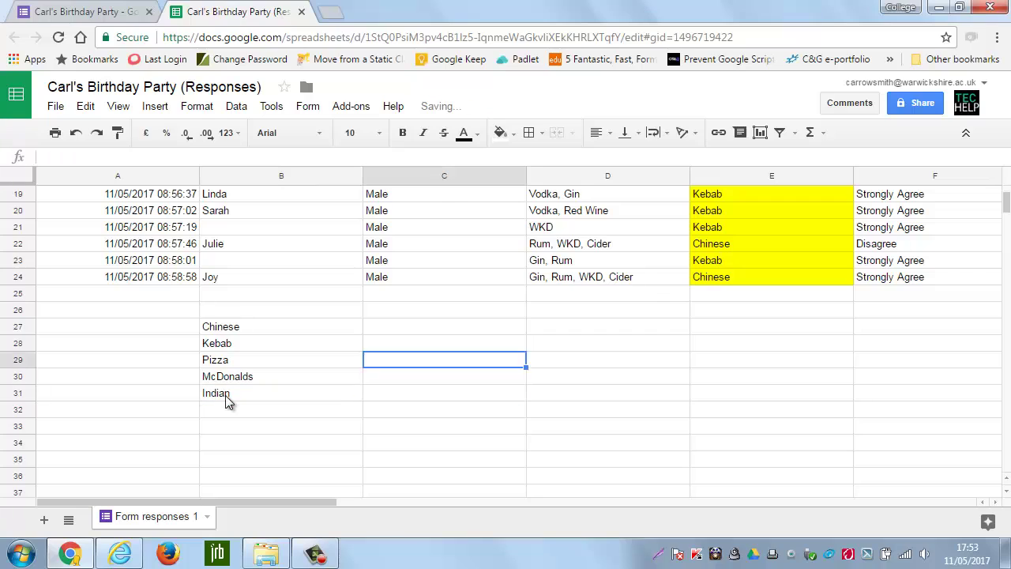
key("Up")
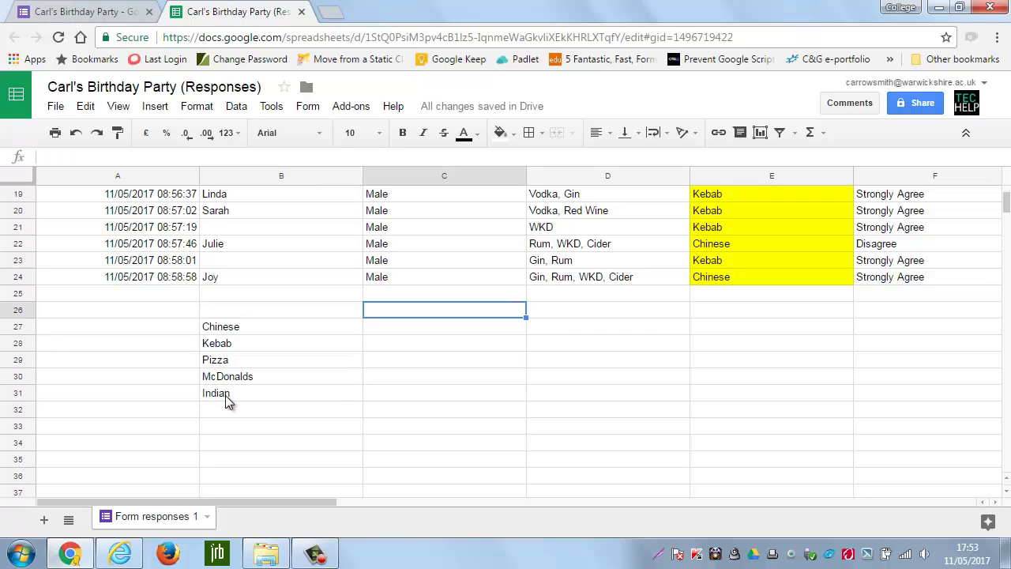
type("Strongly ")
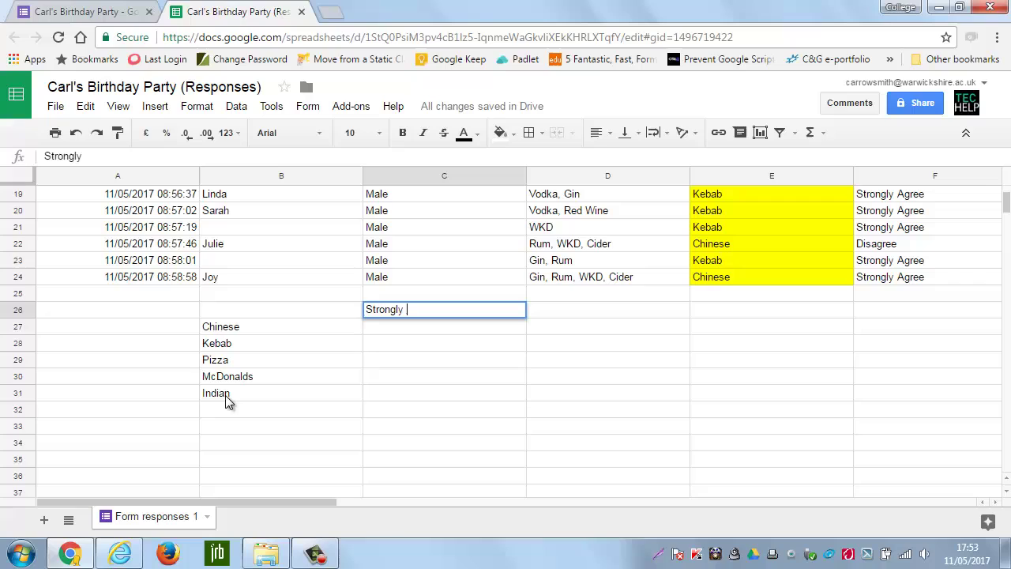
type("Agree")
key("Tab")
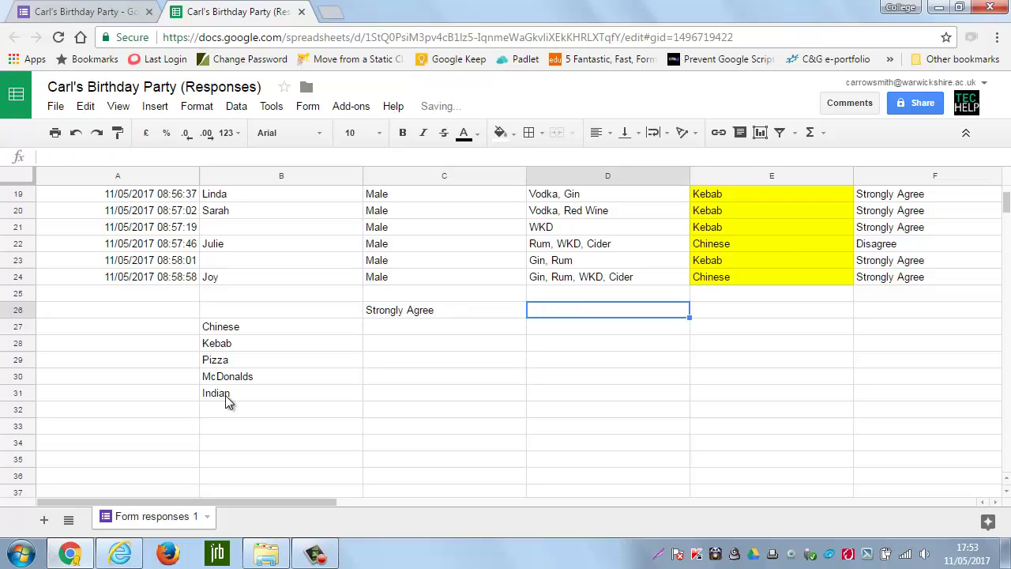
type("Agree")
key("Tab")
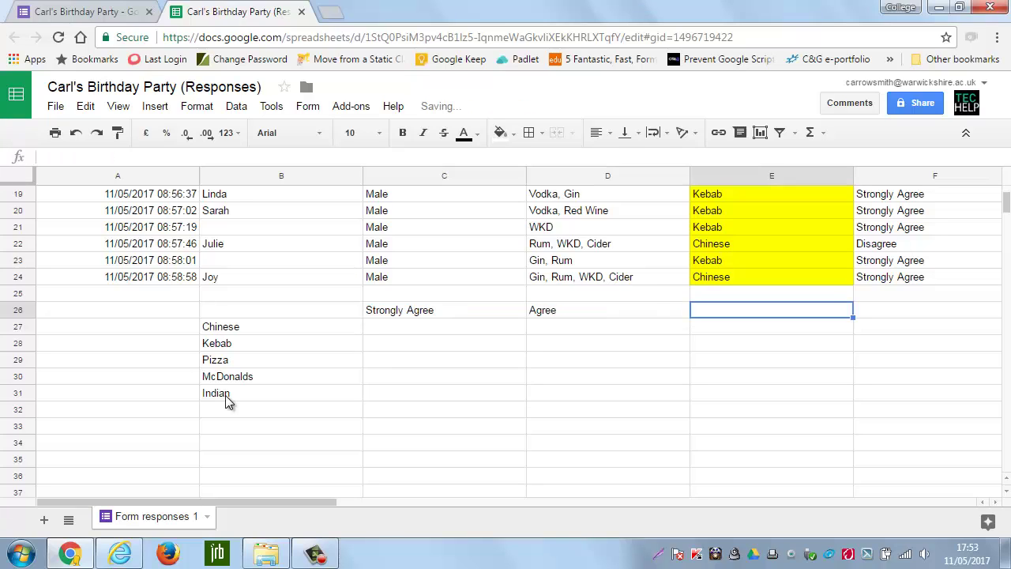
type("Disagree")
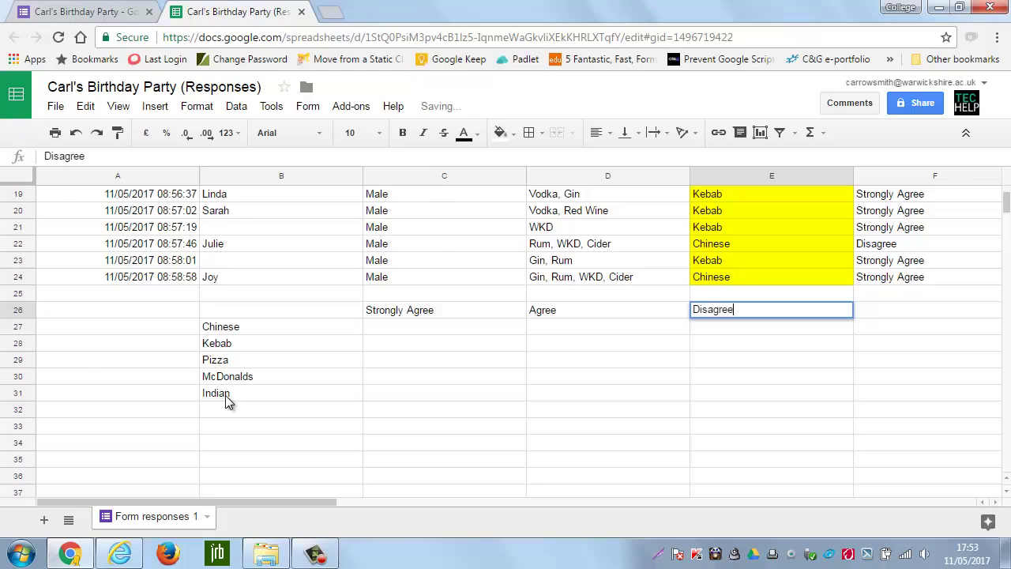
key("Tab")
type("Strongly ")
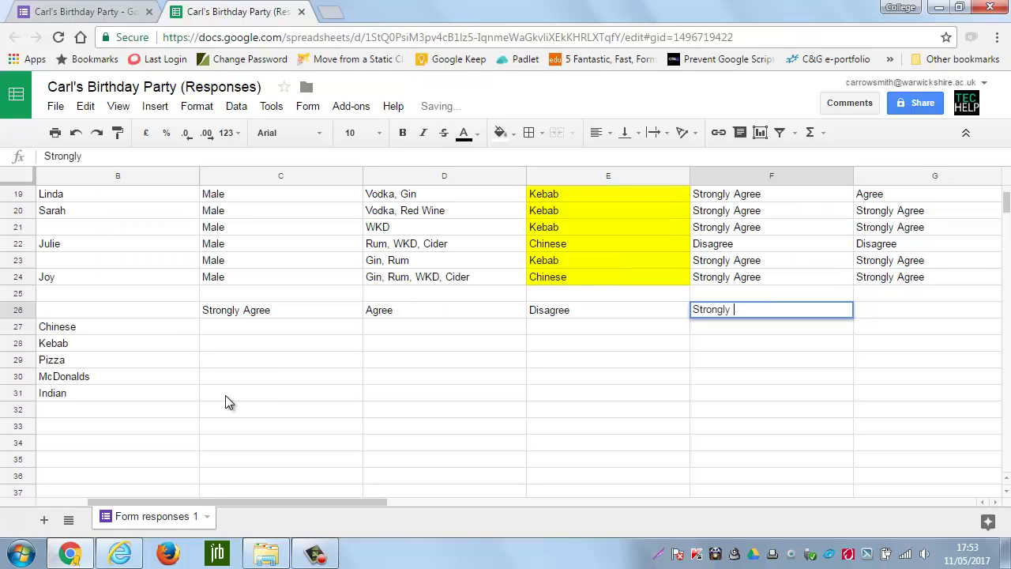
type("Disagree")
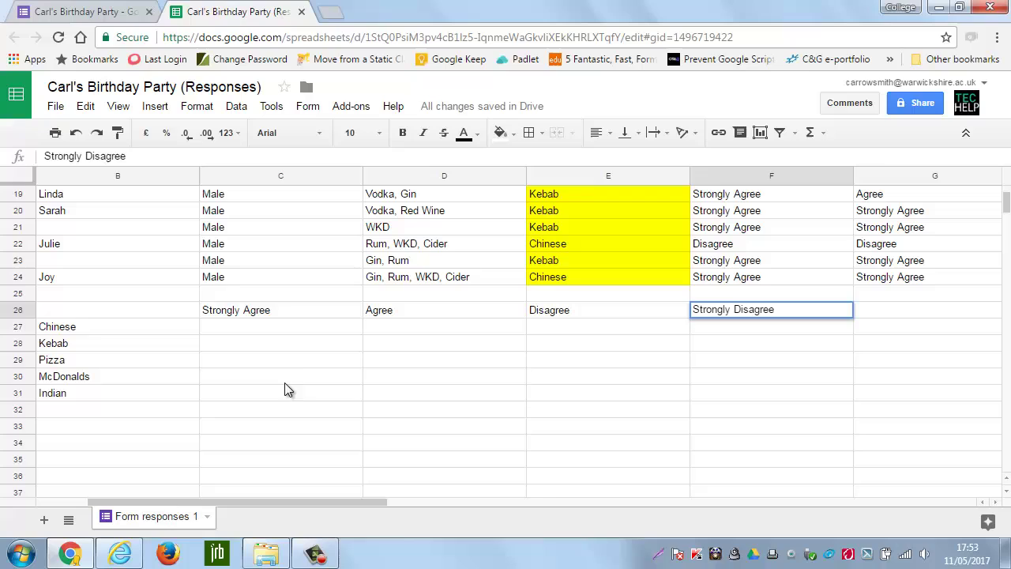
left_click(261, 360)
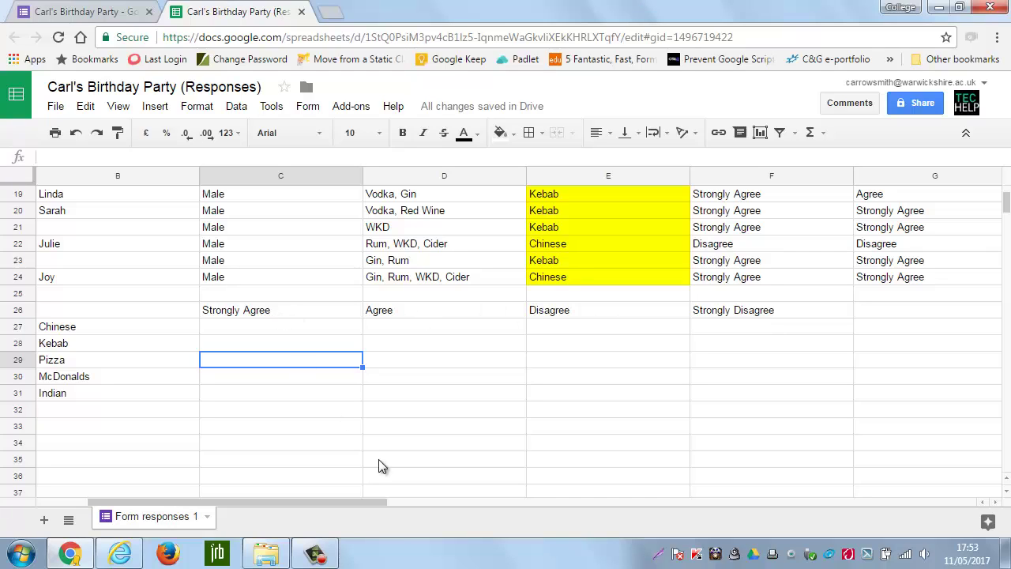
left_click_drag(353, 510, 252, 501)
Enter =countifs(E2:E24,B27) in C27 to count Chinese answers, giving 8.
left_click(400, 332)
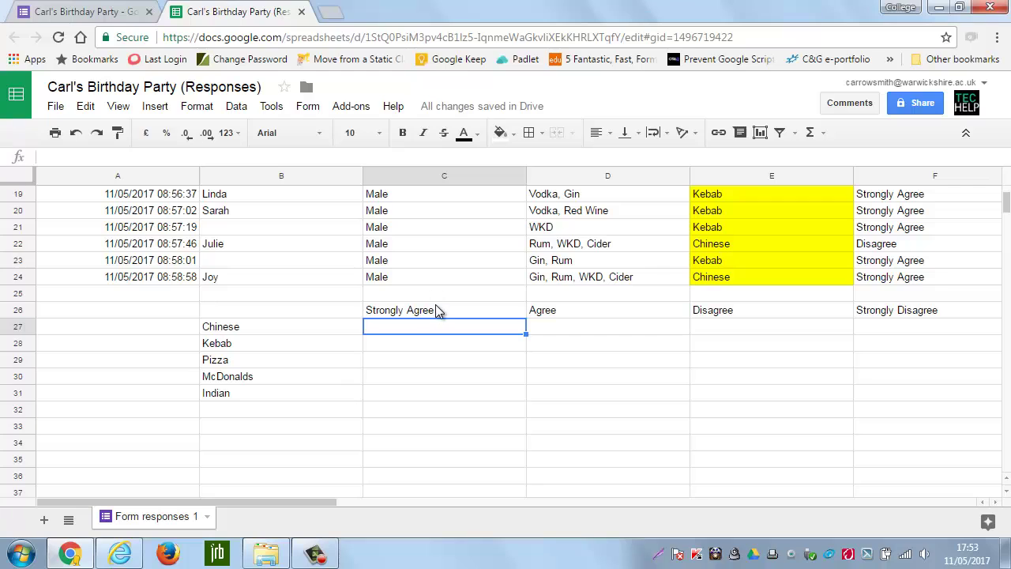
scroll(436, 325, "up", 1)
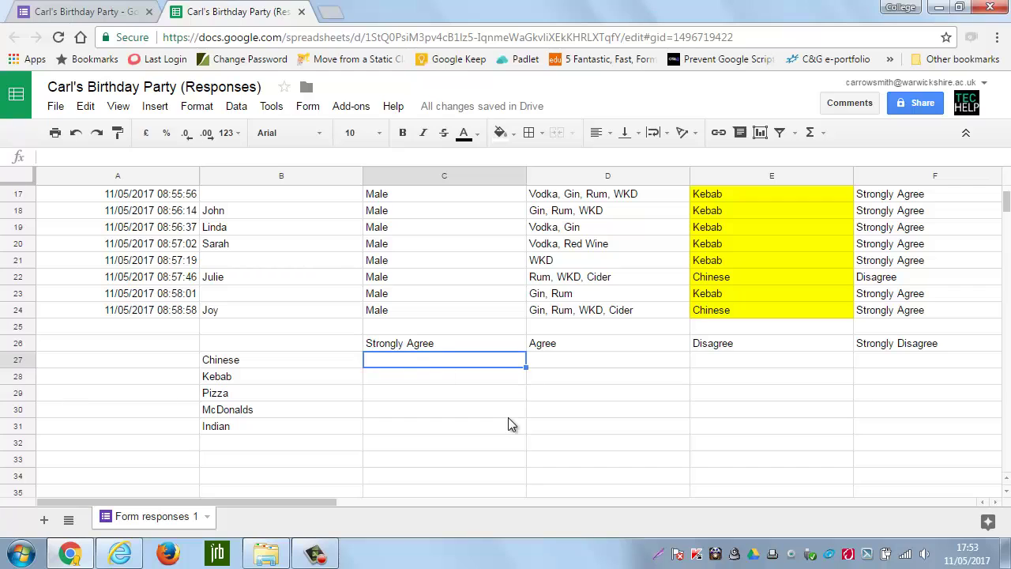
type("=countifs")
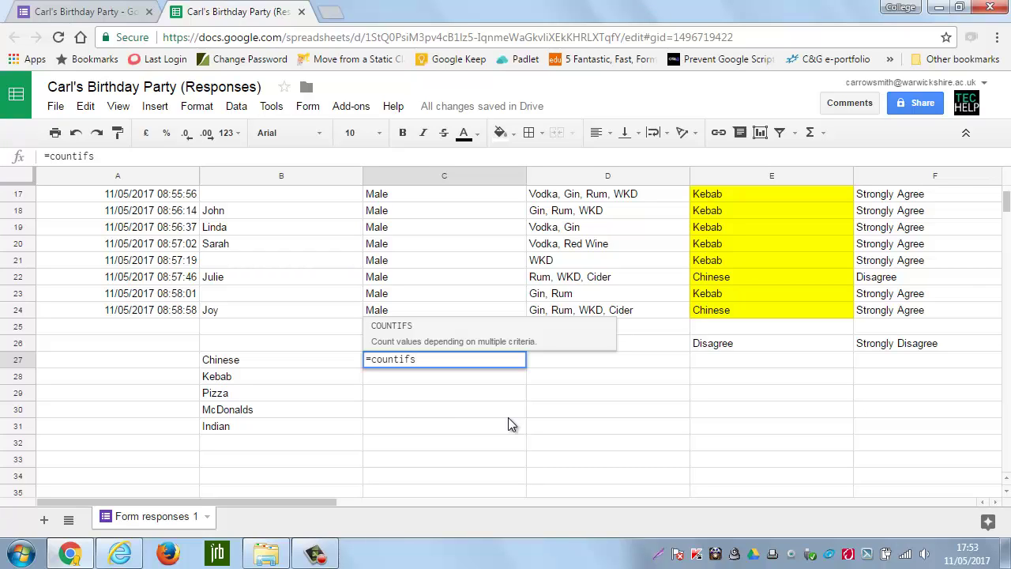
type("(")
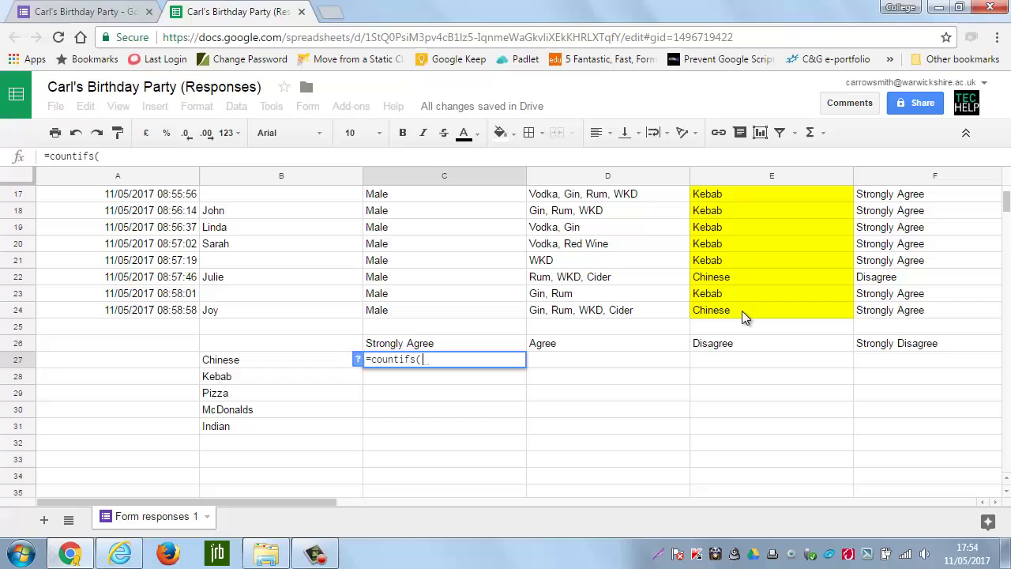
left_click_drag(742, 311, 730, 210)
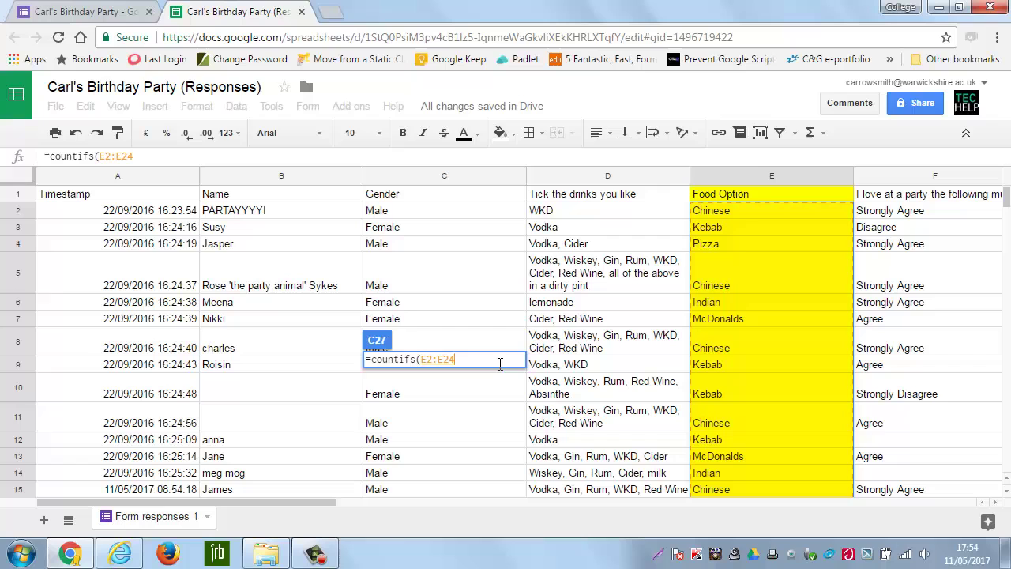
type(",")
scroll(545, 395, "down", 3)
scroll(533, 403, "down", 3)
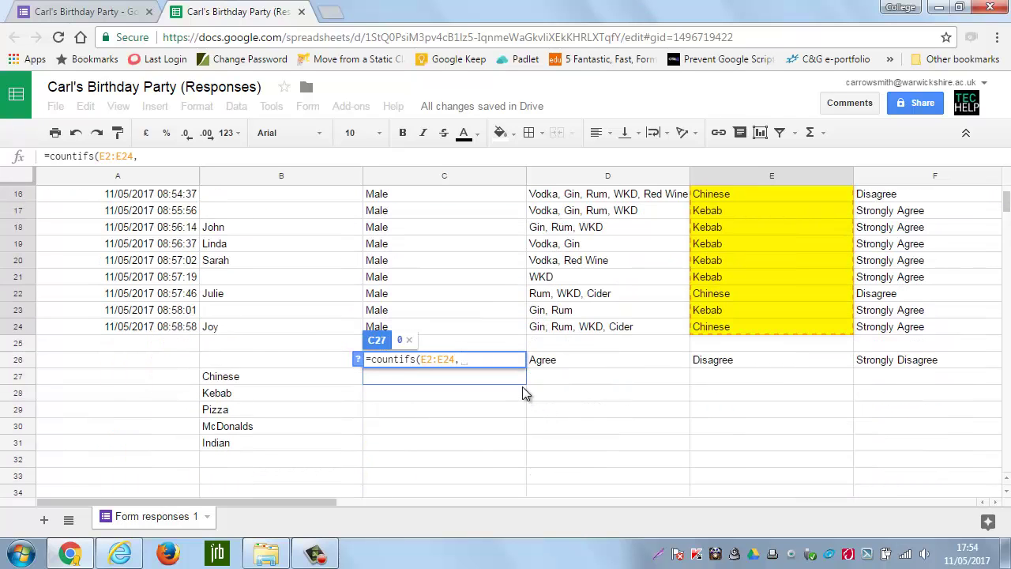
scroll(524, 393, "up", 1)
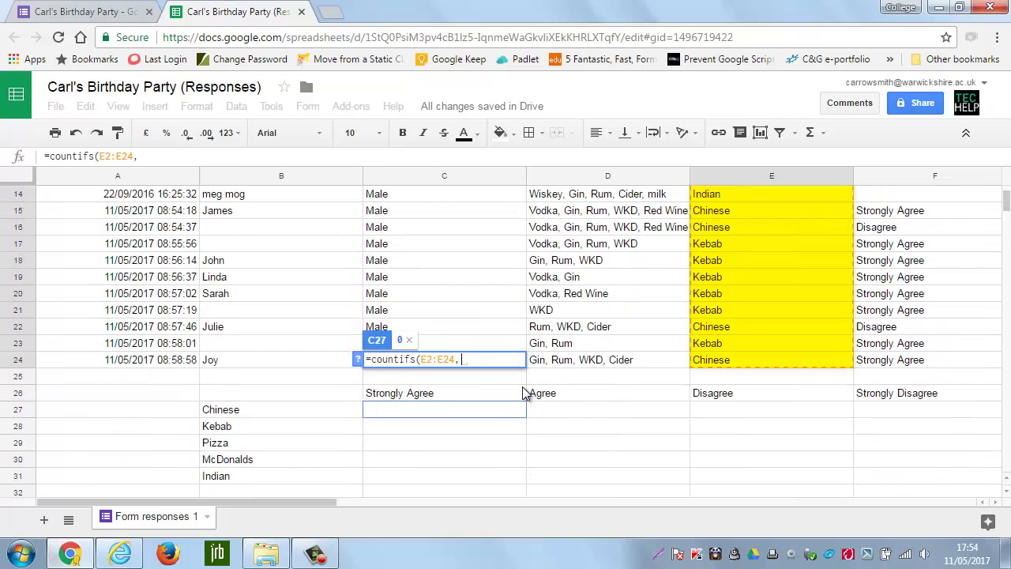
left_click(236, 410)
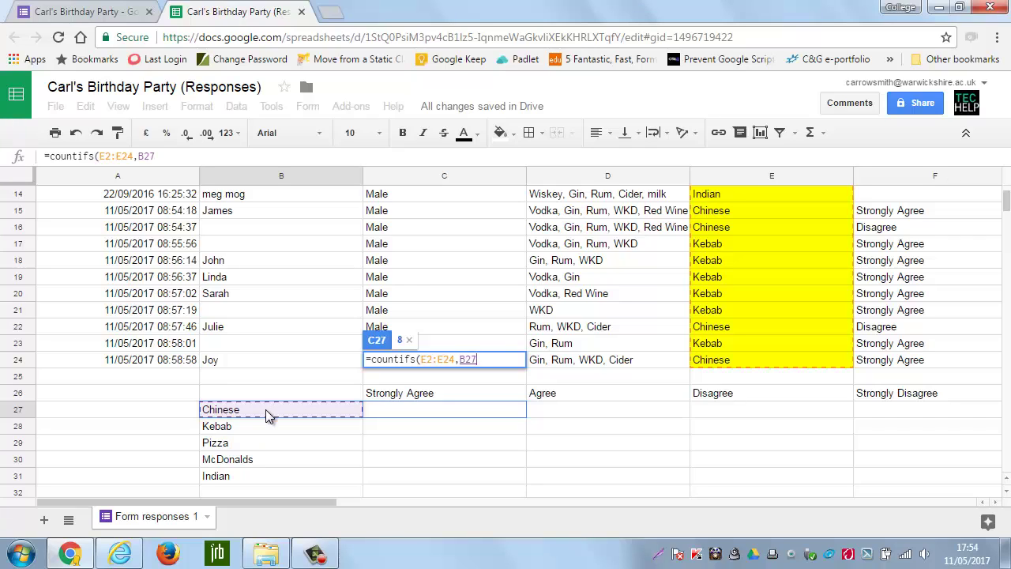
key("Return")
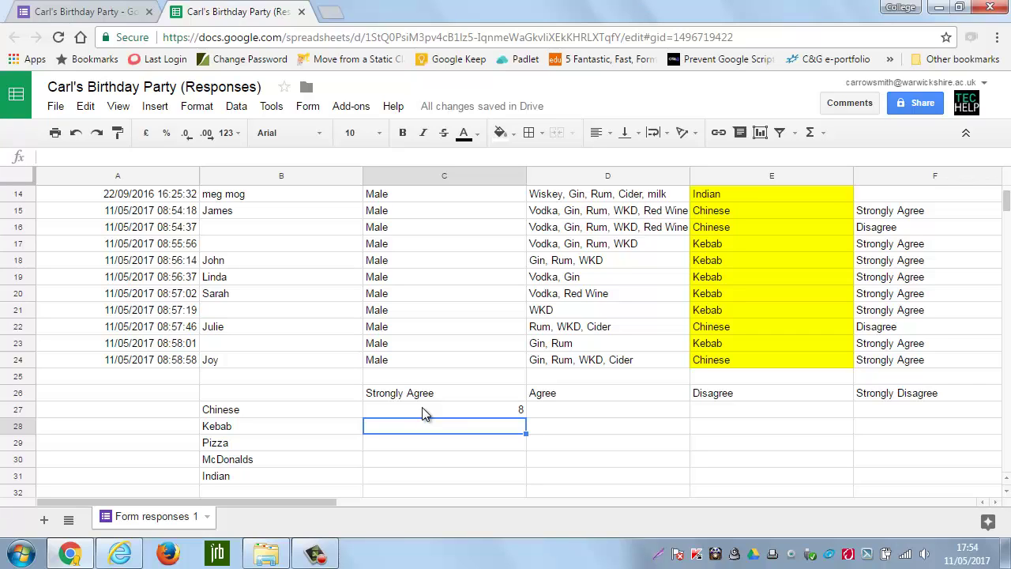
left_click(438, 412)
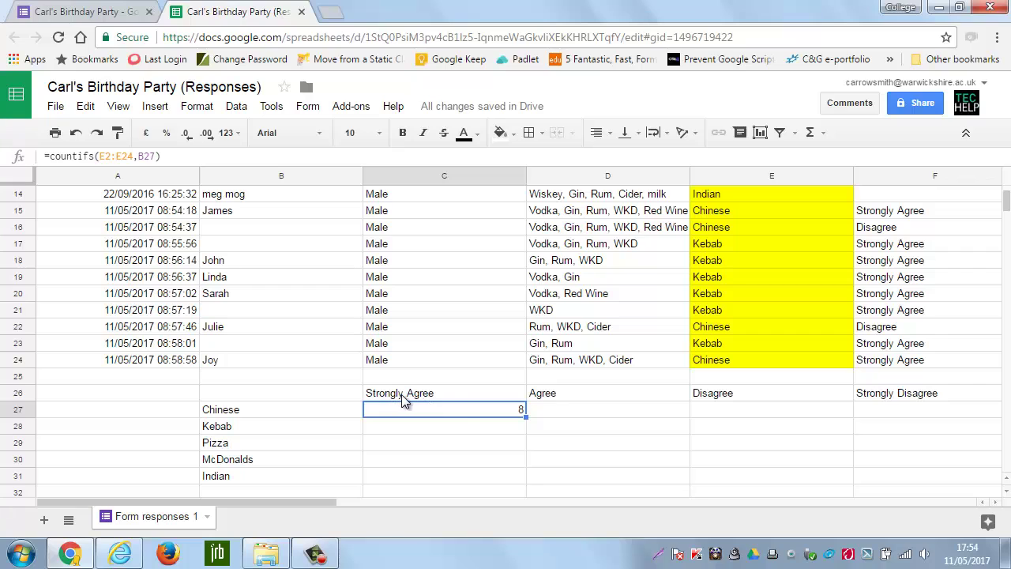
Extend C27 to =countifs(E2:E24,B27,J2:J24,C26), returning 2 Chinese Strongly Agree responses.
double_click(472, 417)
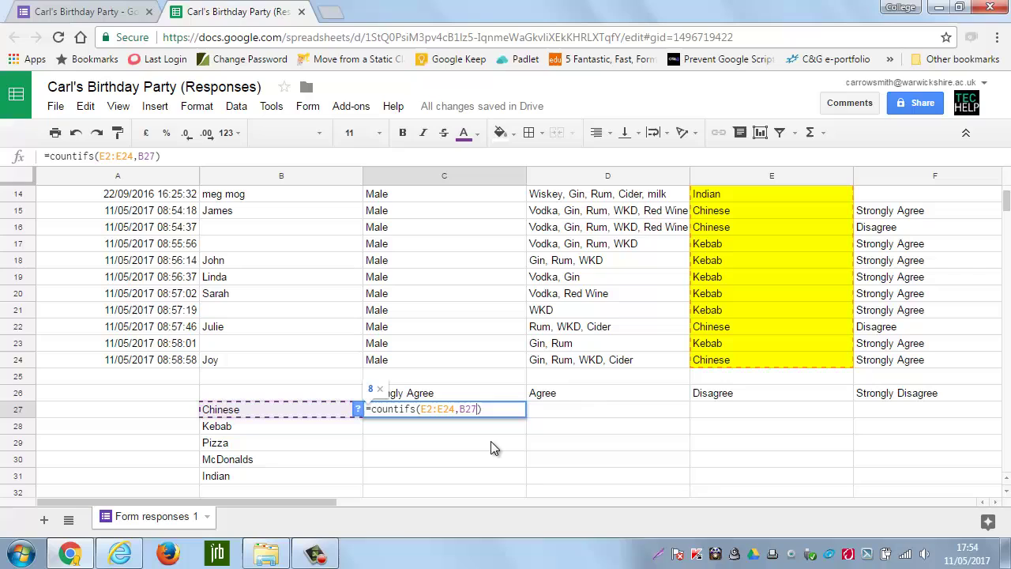
type(",")
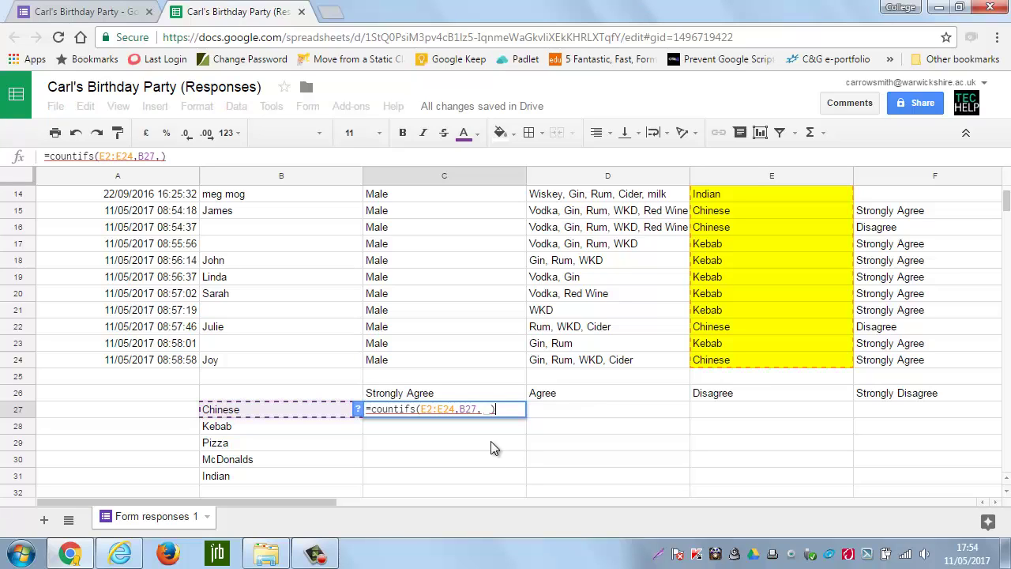
key("BackSpace")
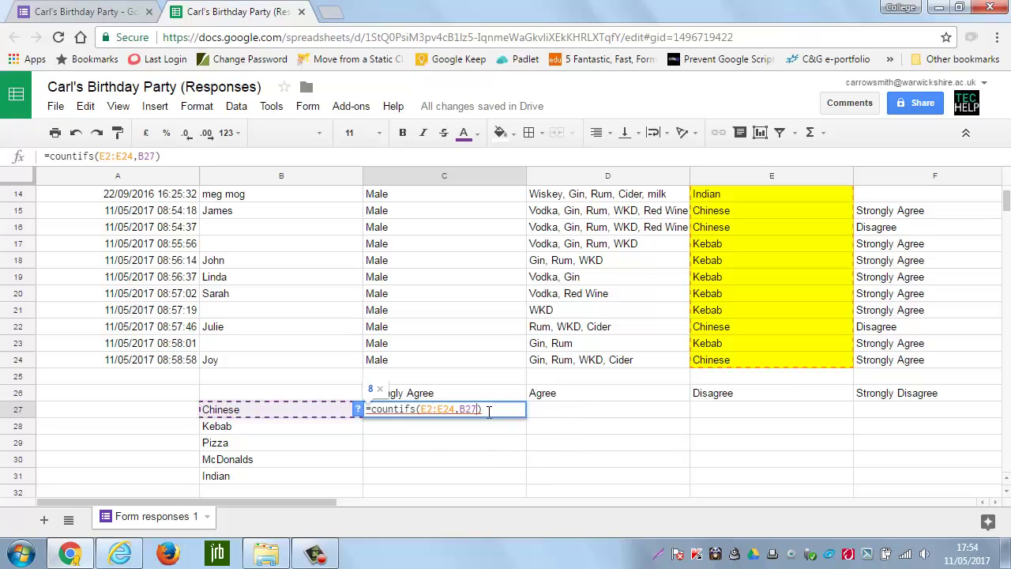
type(",")
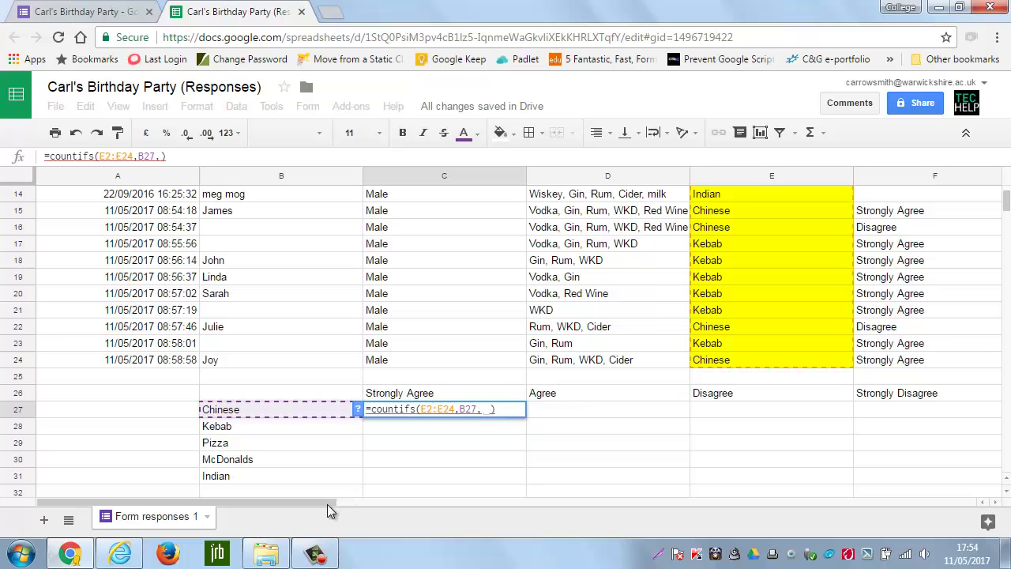
left_click_drag(327, 504, 637, 502)
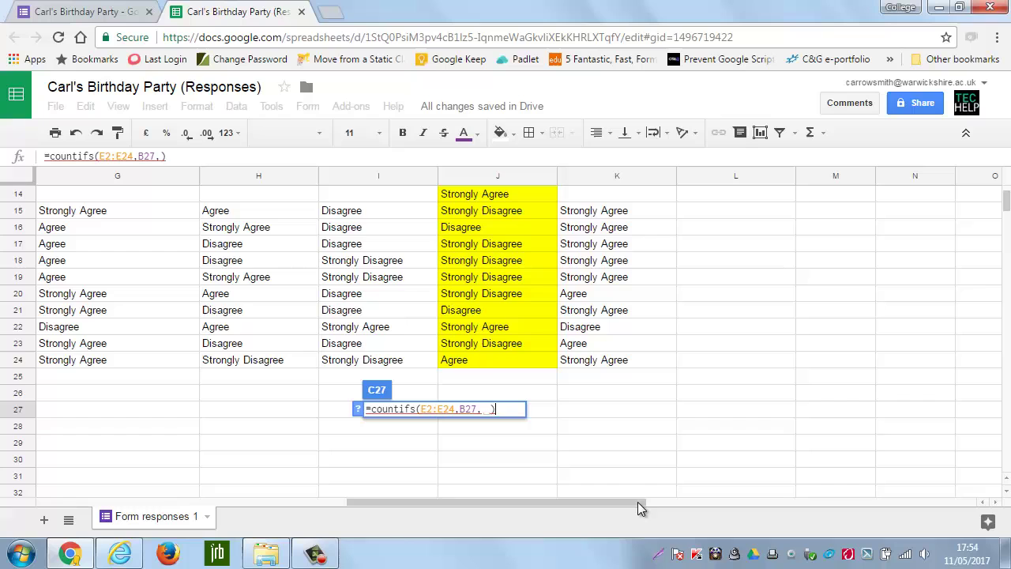
left_click_drag(483, 357, 470, 212)
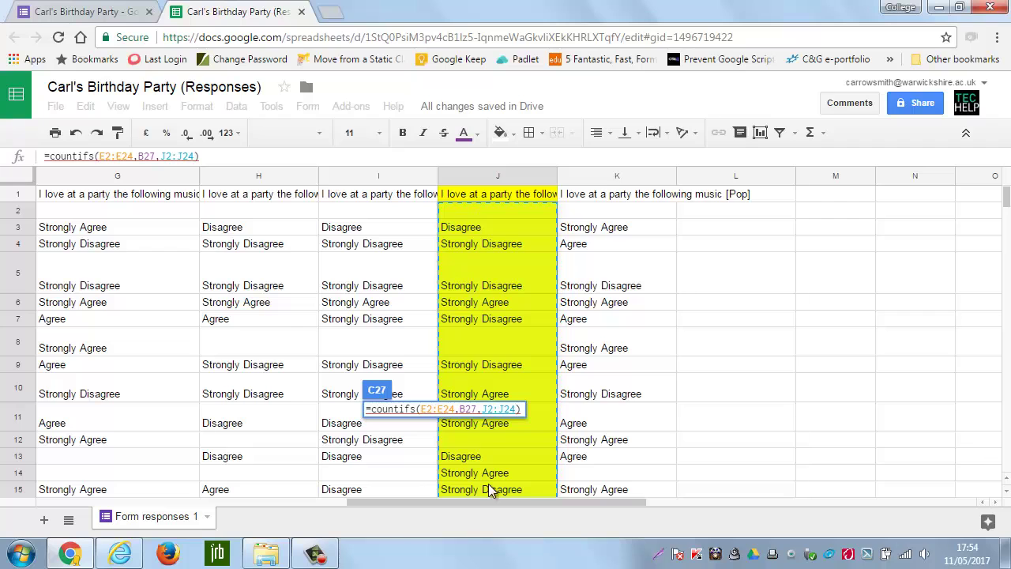
type(",")
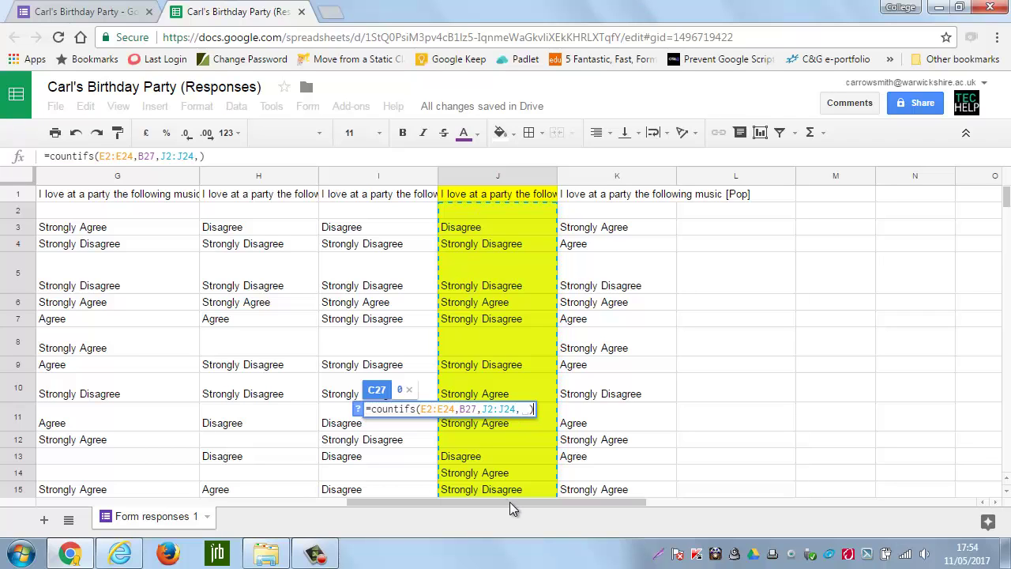
left_click_drag(509, 502, 174, 494)
scroll(285, 426, "down", 5)
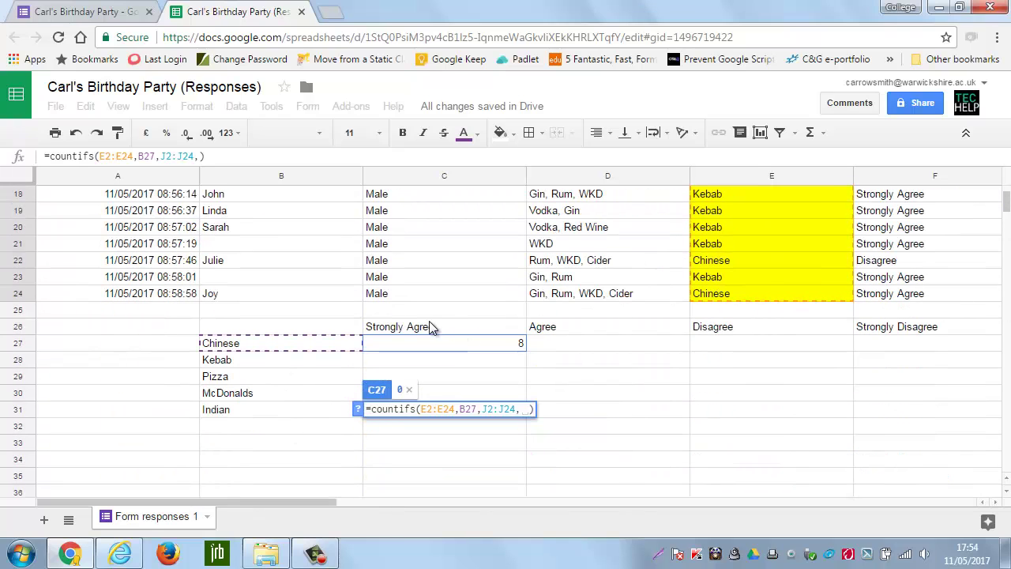
left_click(421, 332)
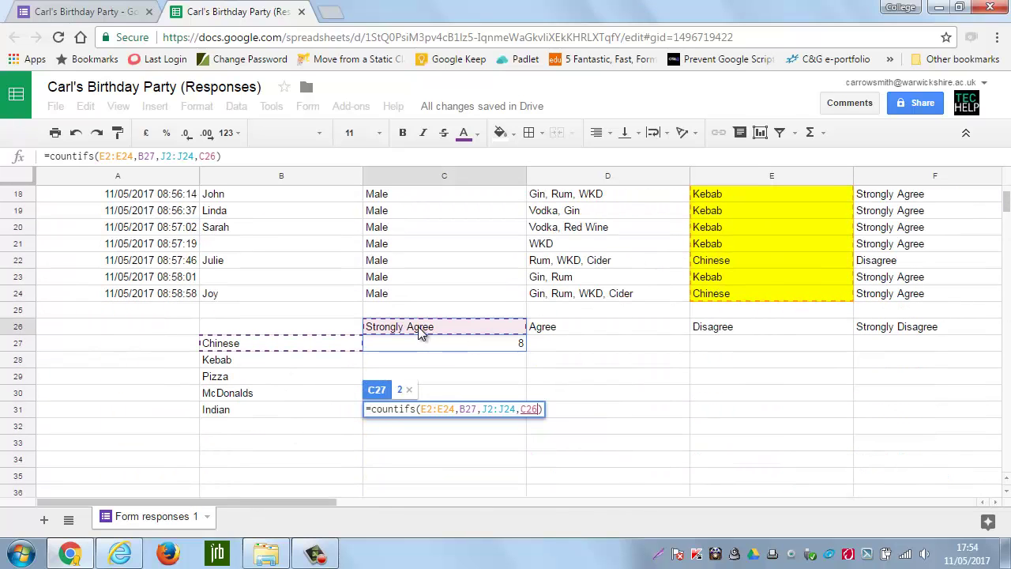
key("Return")
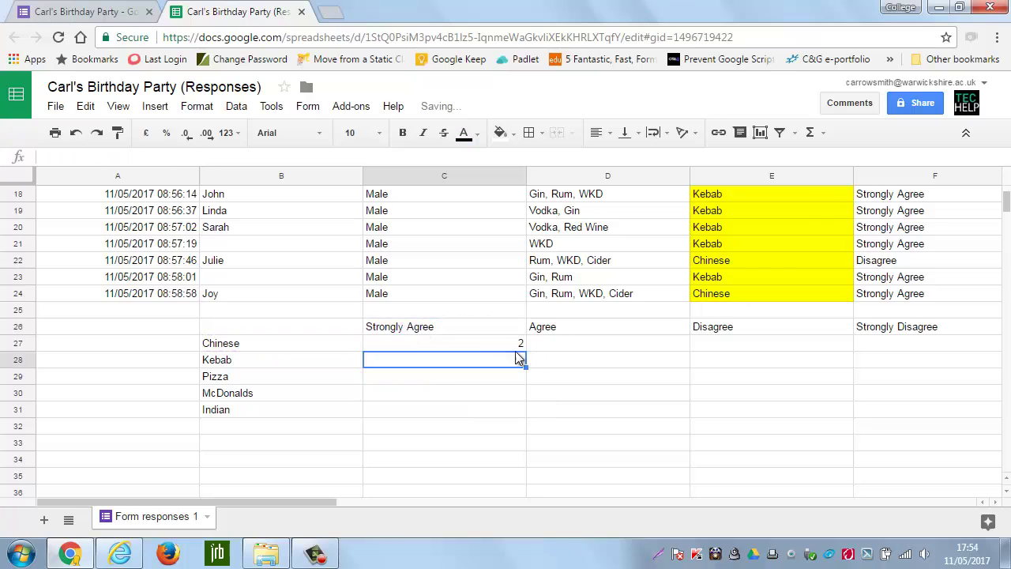
left_click(473, 347)
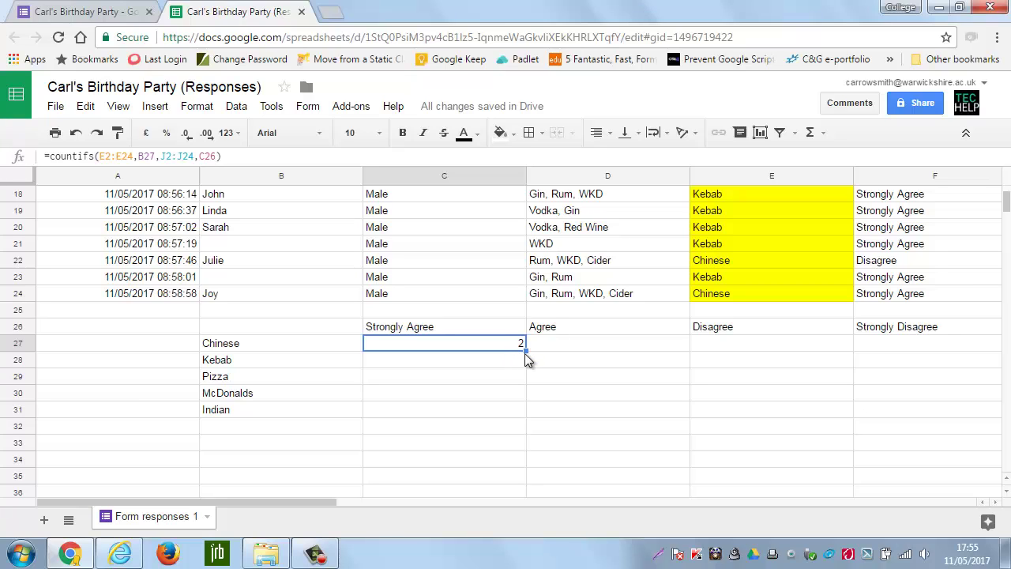
Lock C27's references to $E$2:$E$24, $B27, $J$2:$J$24 and C$26.
left_click(431, 362)
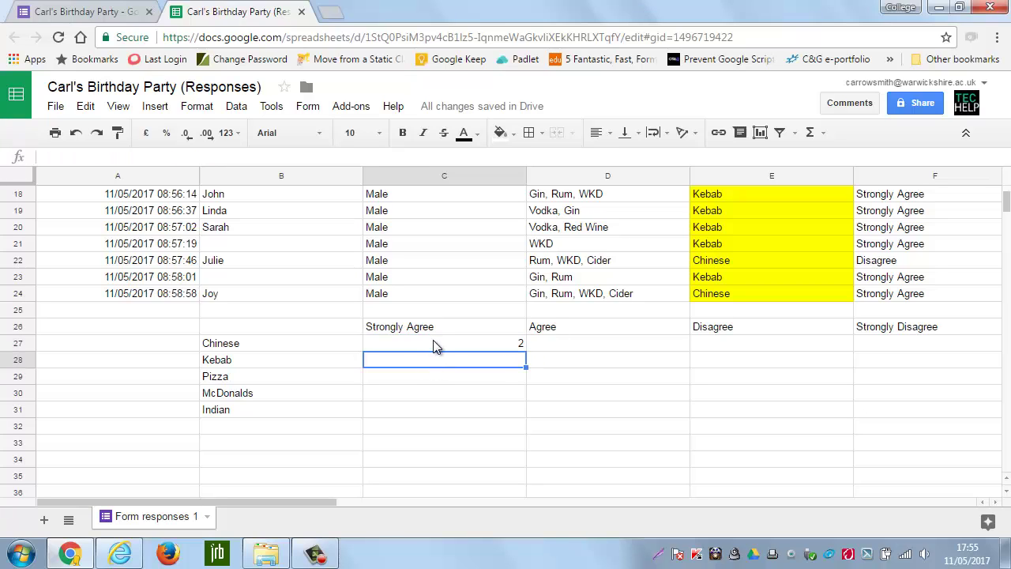
left_click(442, 345)
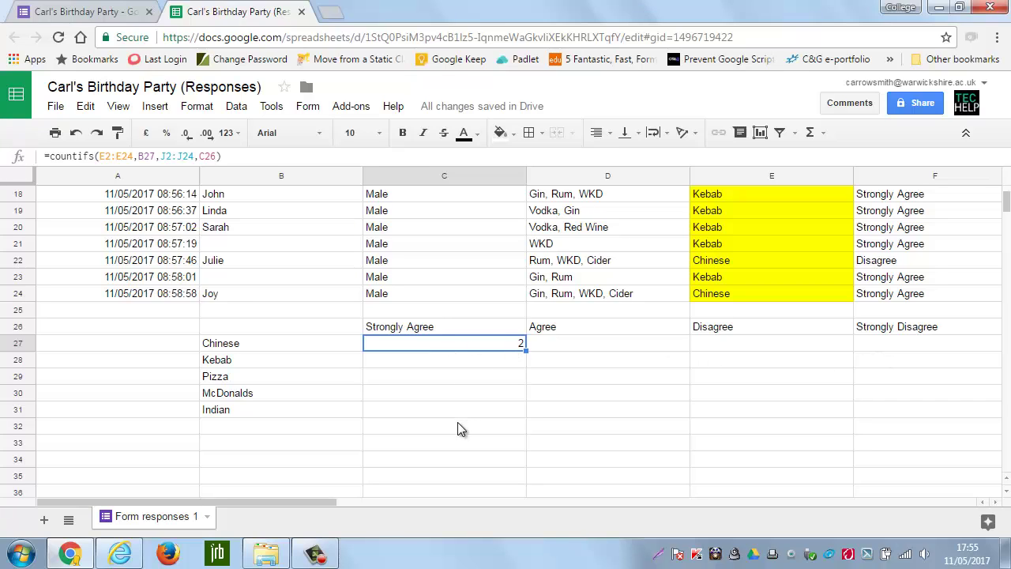
double_click(491, 343)
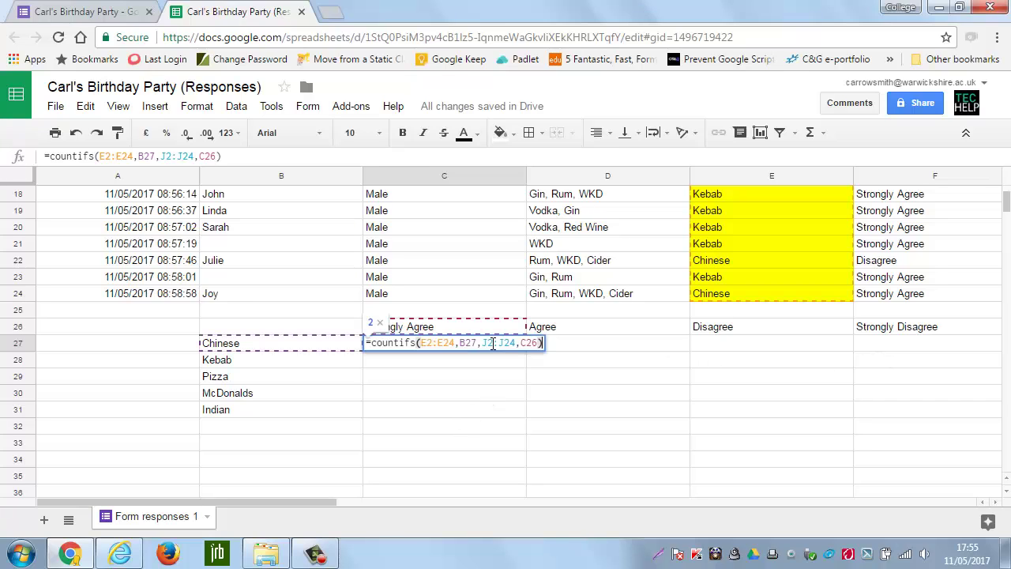
left_click(434, 345)
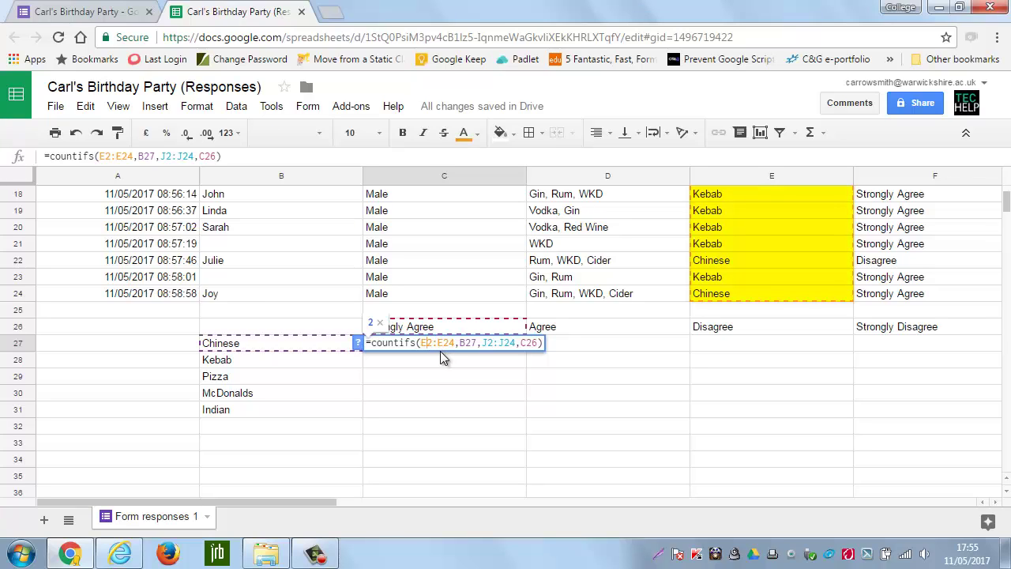
key("F4")
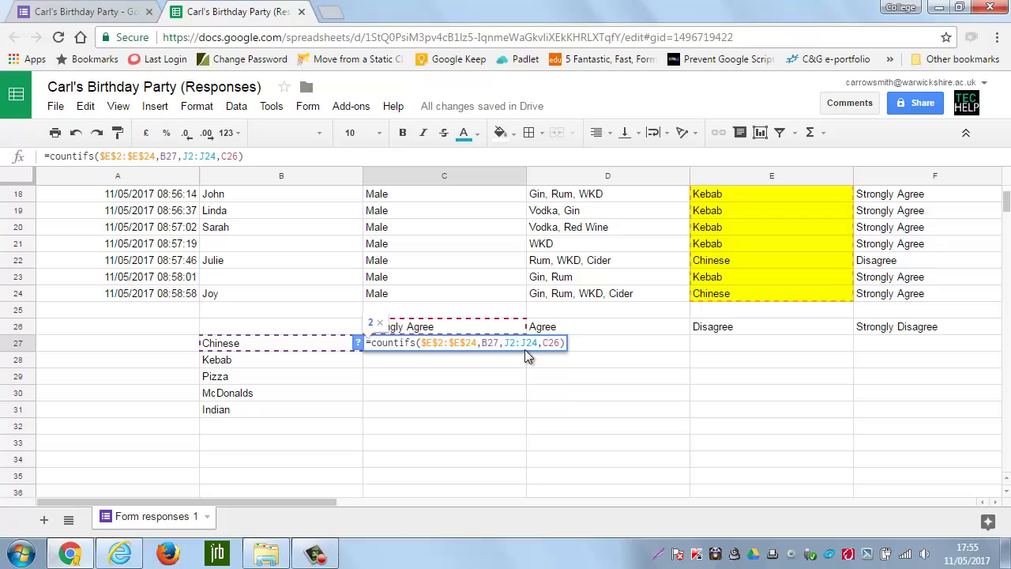
left_click(521, 347)
key("F4")
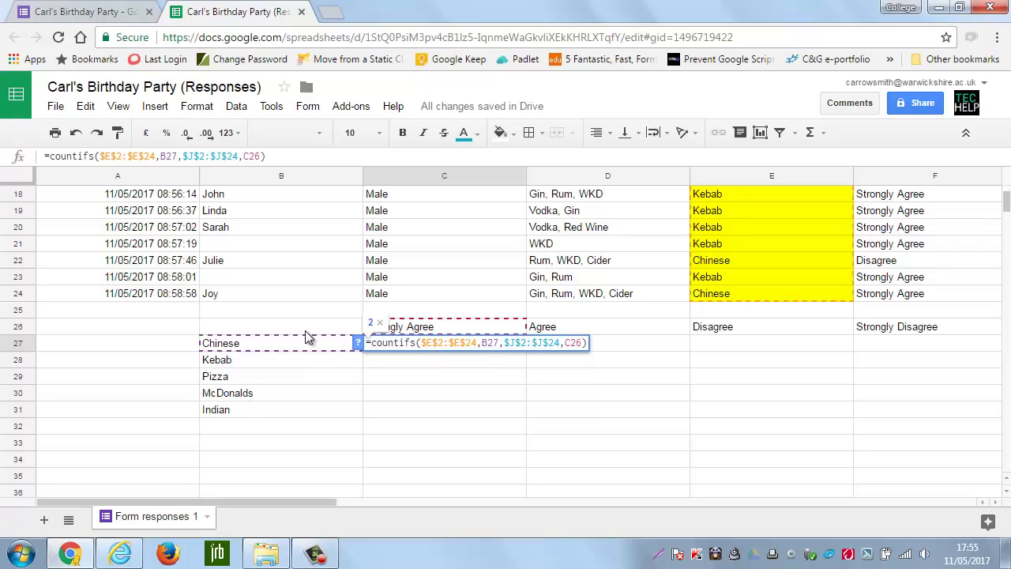
left_click(482, 343)
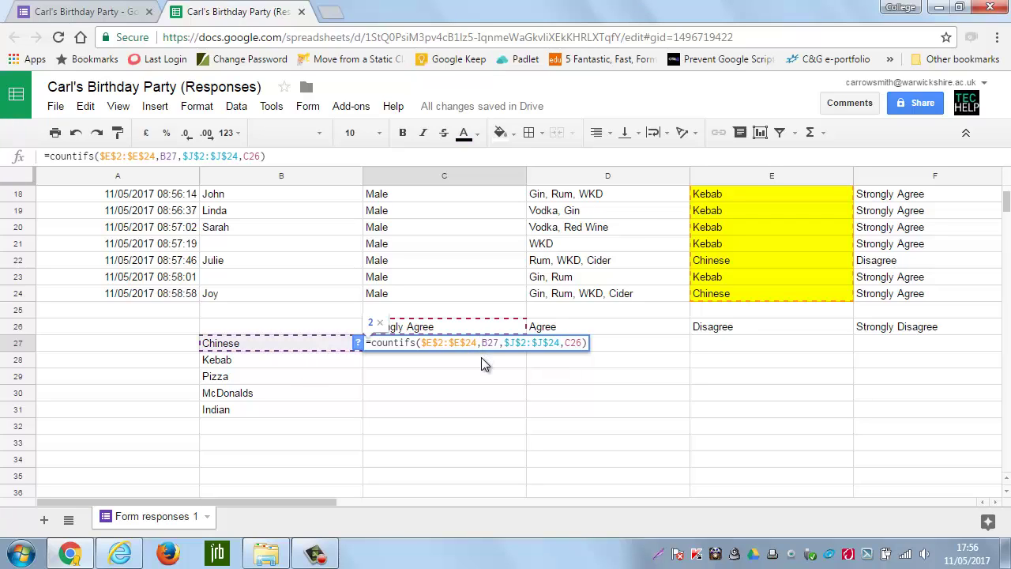
type("$")
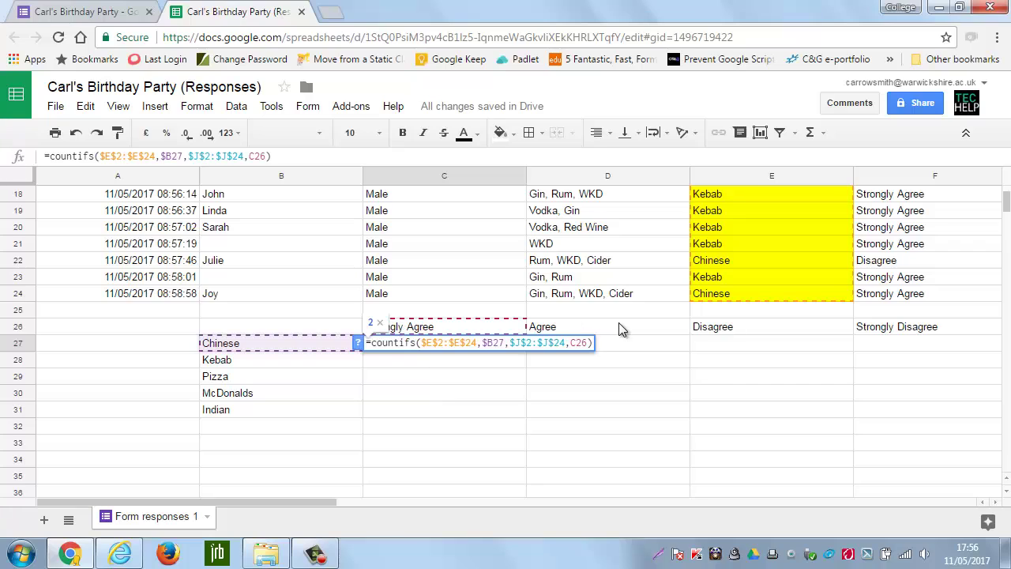
left_click(578, 342)
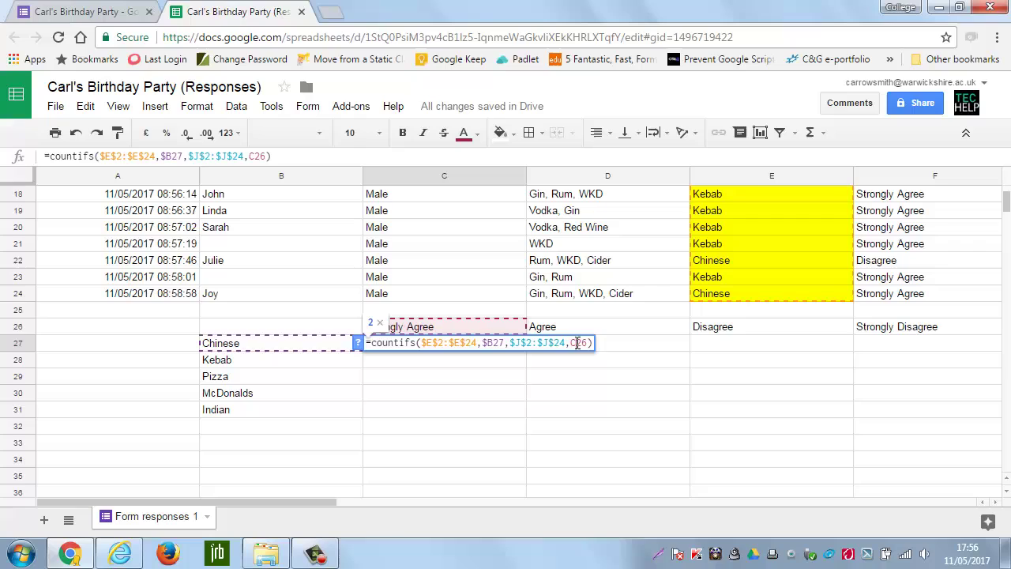
type("$")
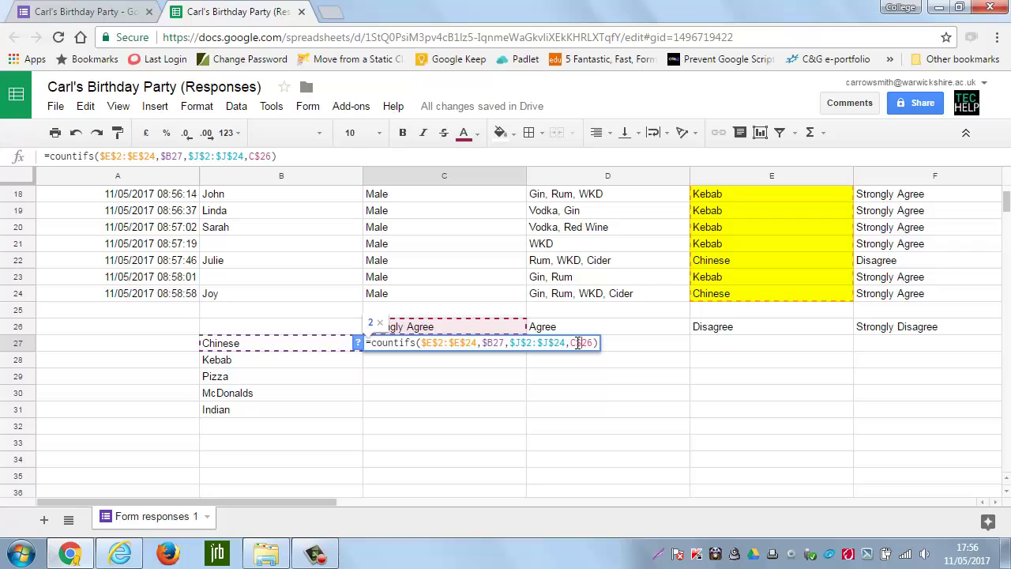
Commit C27, fill it down to row 31 and across to column F, and select B26:F31.
left_click(523, 336)
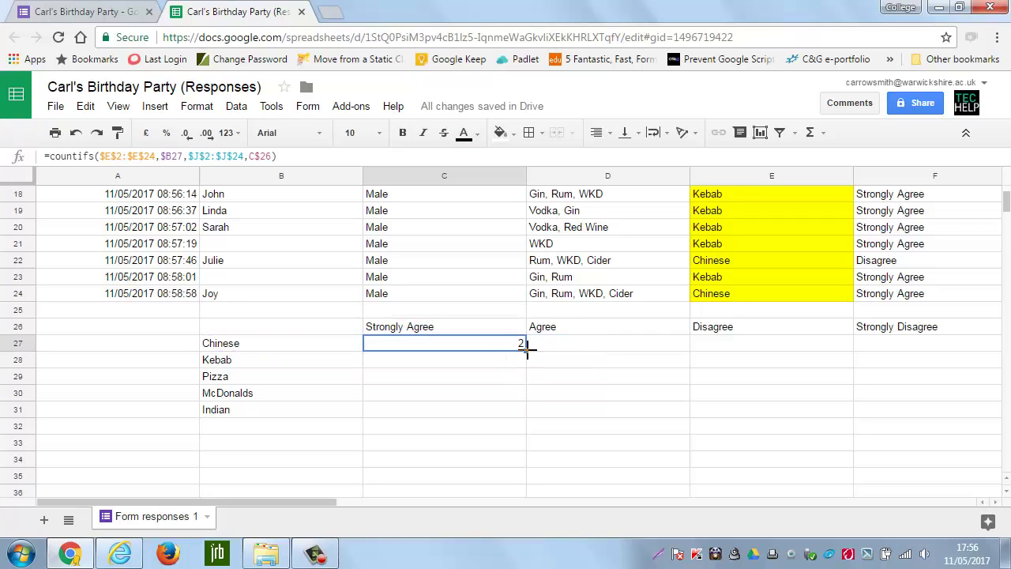
left_click_drag(525, 348, 587, 414)
left_click_drag(720, 409, 902, 410)
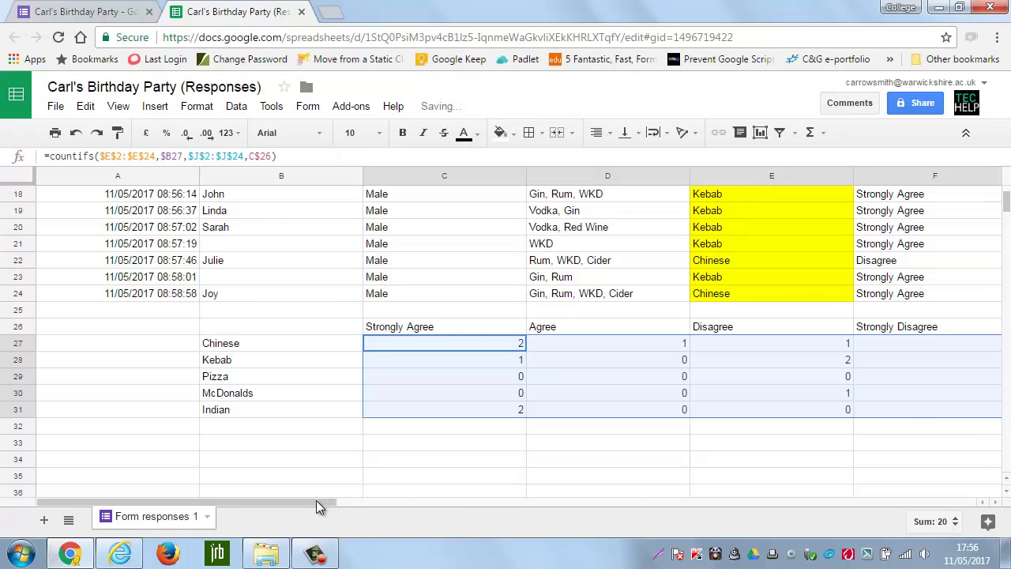
left_click_drag(316, 505, 401, 503)
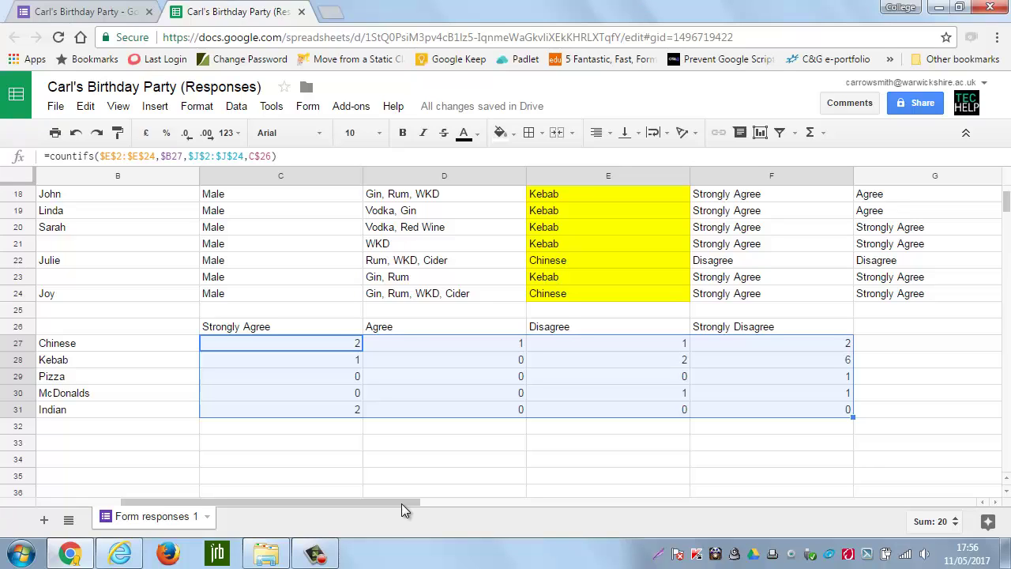
left_click_drag(398, 502, 371, 502)
left_click_drag(817, 412, 145, 335)
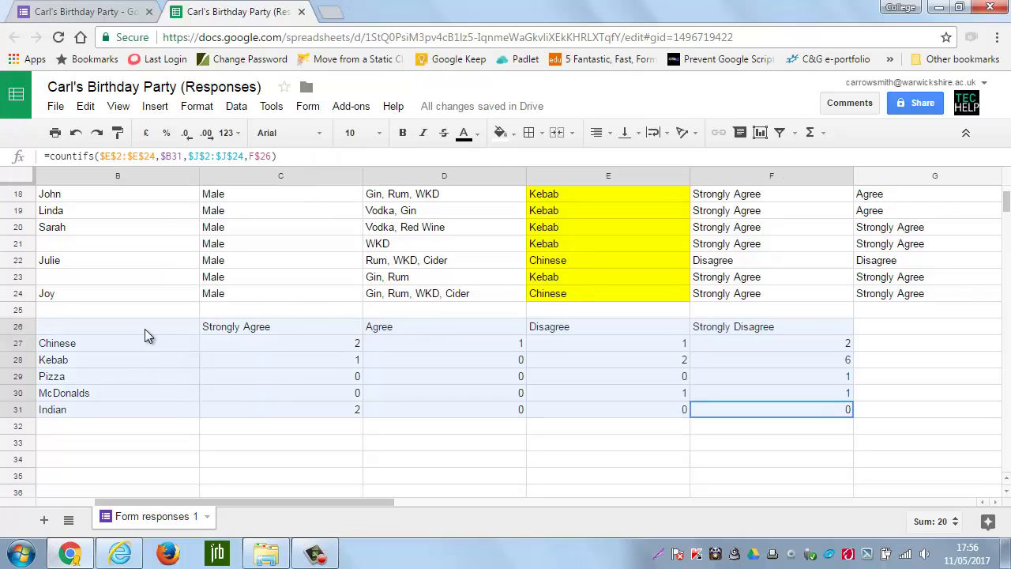
Insert a chart from B26:F31 and preview the recommended column chart.
left_click(155, 105)
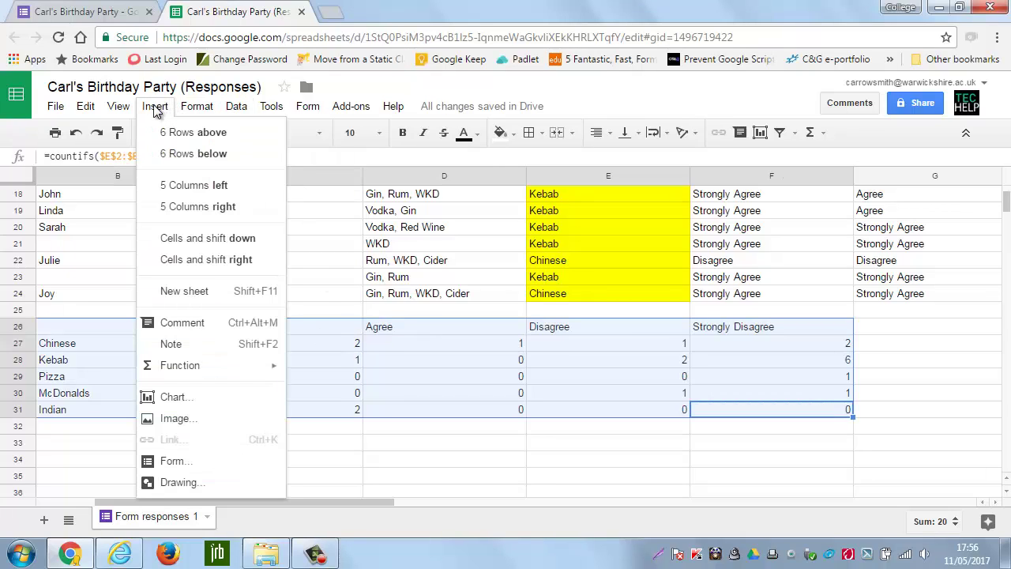
left_click(206, 404)
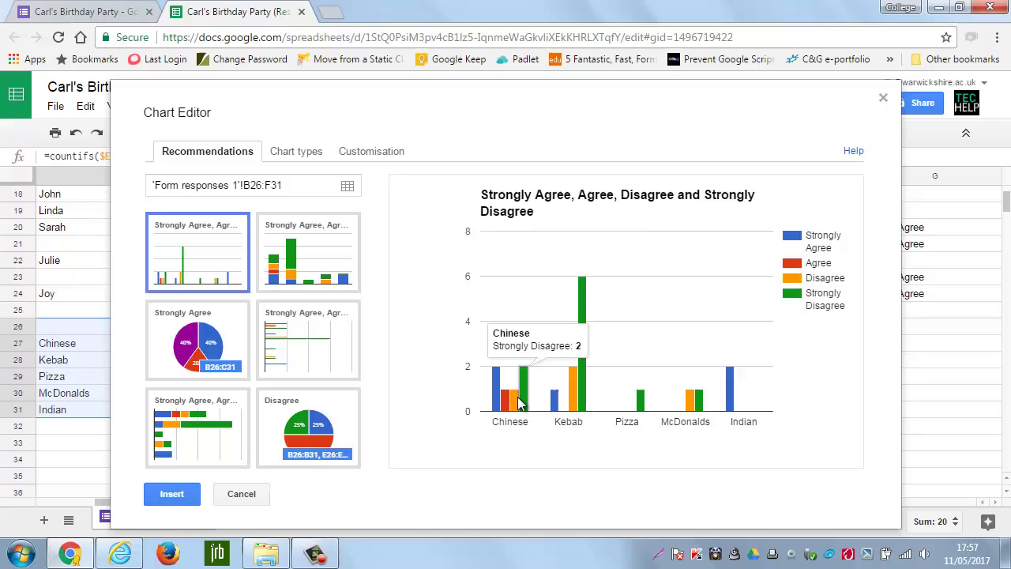
mouse_move(584, 399)
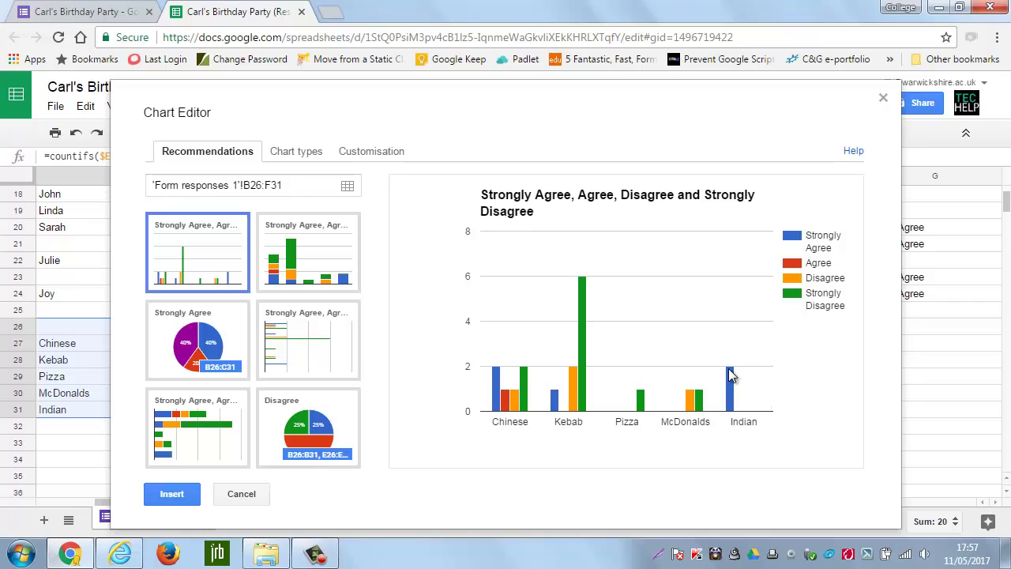
Close the chart editor without inserting the chart.
mouse_move(729, 370)
left_click(885, 98)
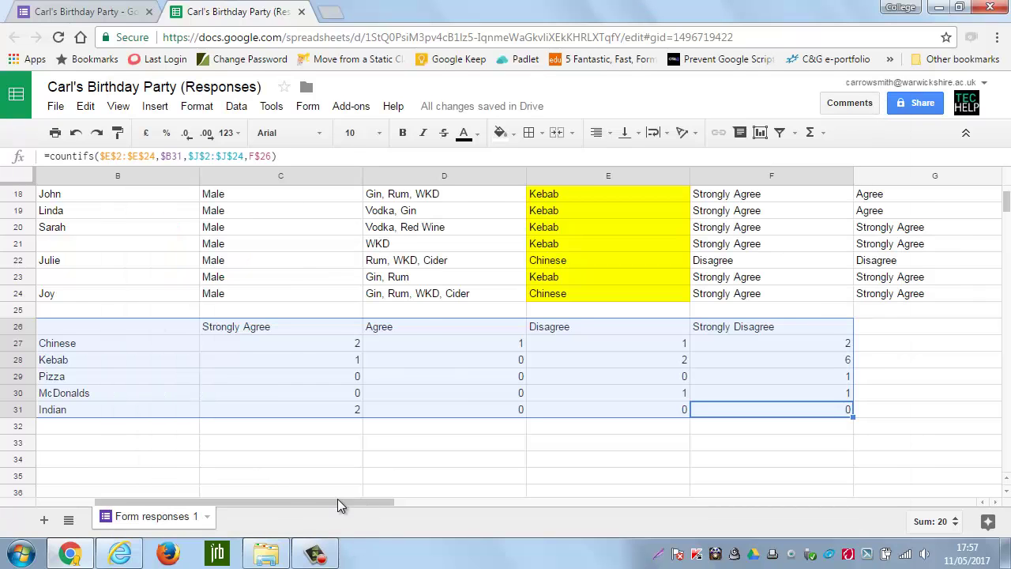
left_click_drag(337, 504, 278, 490)
left_click(281, 443)
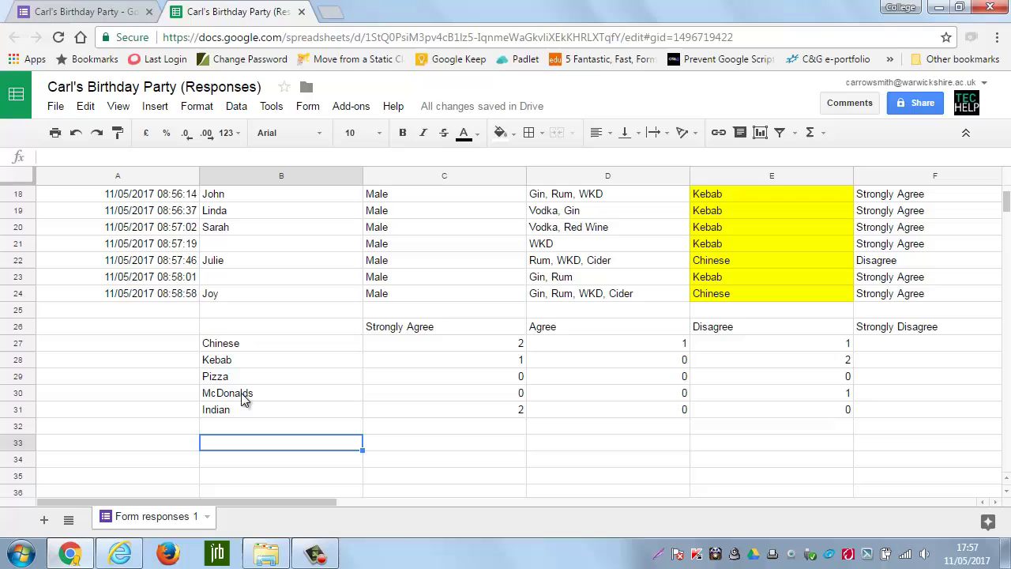
Copy the count table B26:F31 and paste it as values only at B33.
left_click_drag(260, 332, 907, 412)
right_click(760, 326)
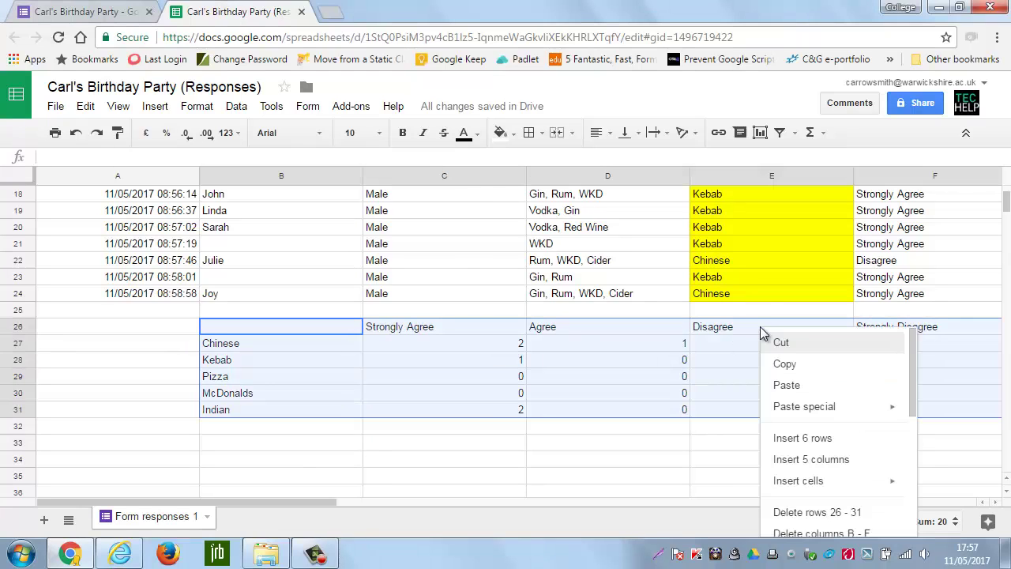
left_click(736, 307)
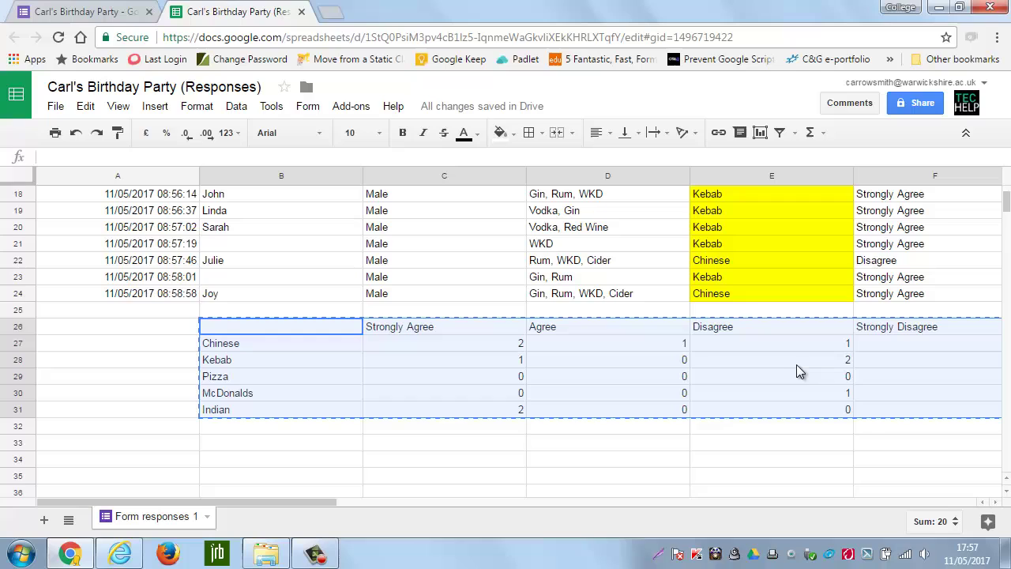
left_click(233, 443)
right_click(232, 443)
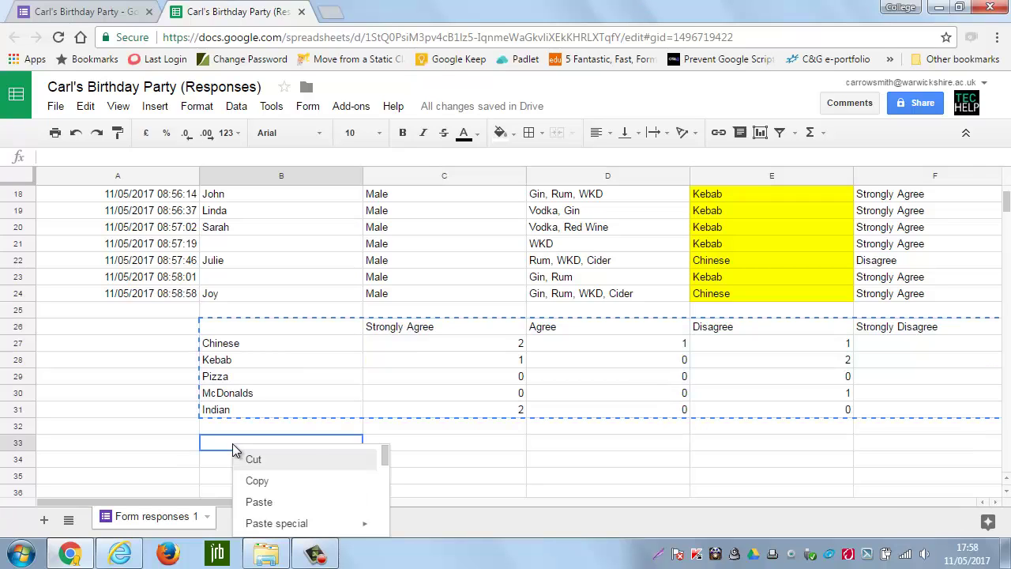
mouse_move(336, 524)
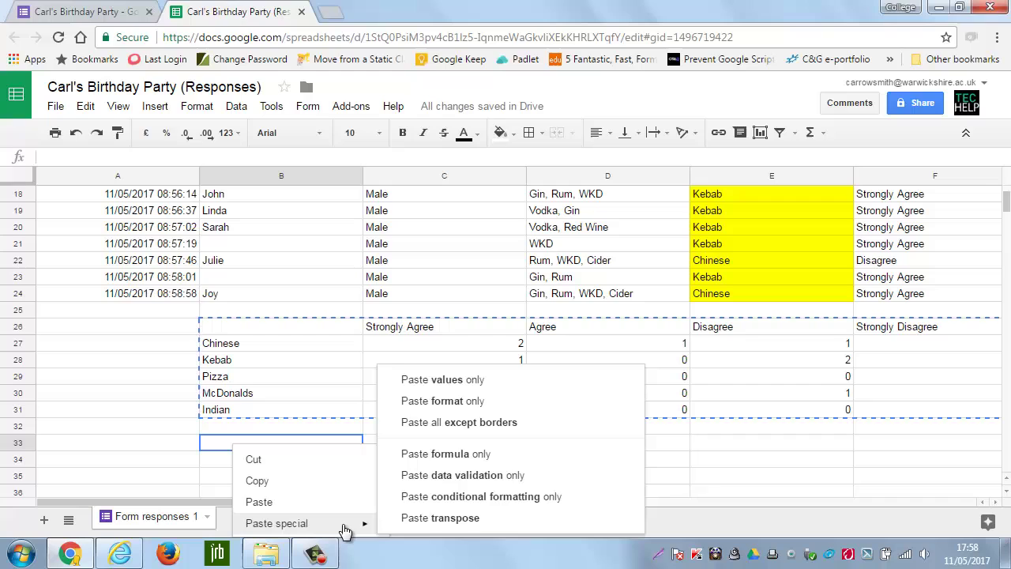
left_click(466, 386)
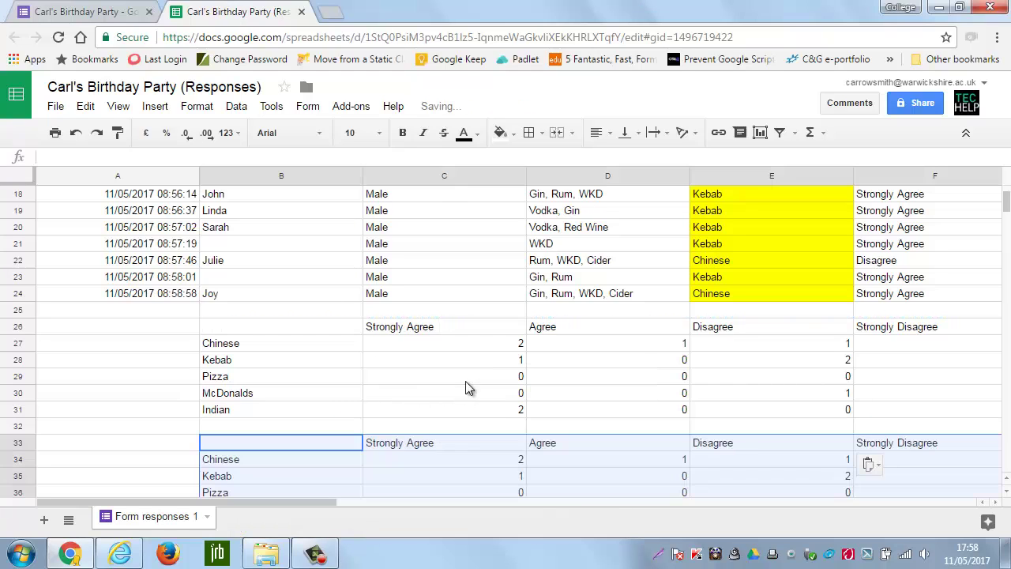
scroll(439, 357, "down", 2)
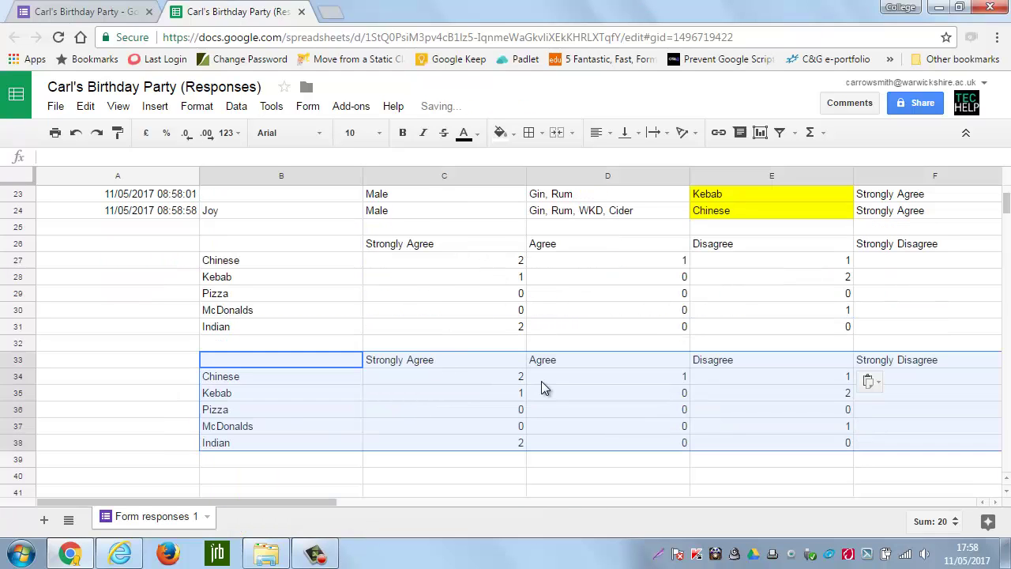
Enter =countifs(E2:E24,B34) in A34 to count the Chinese responses.
left_click(162, 376)
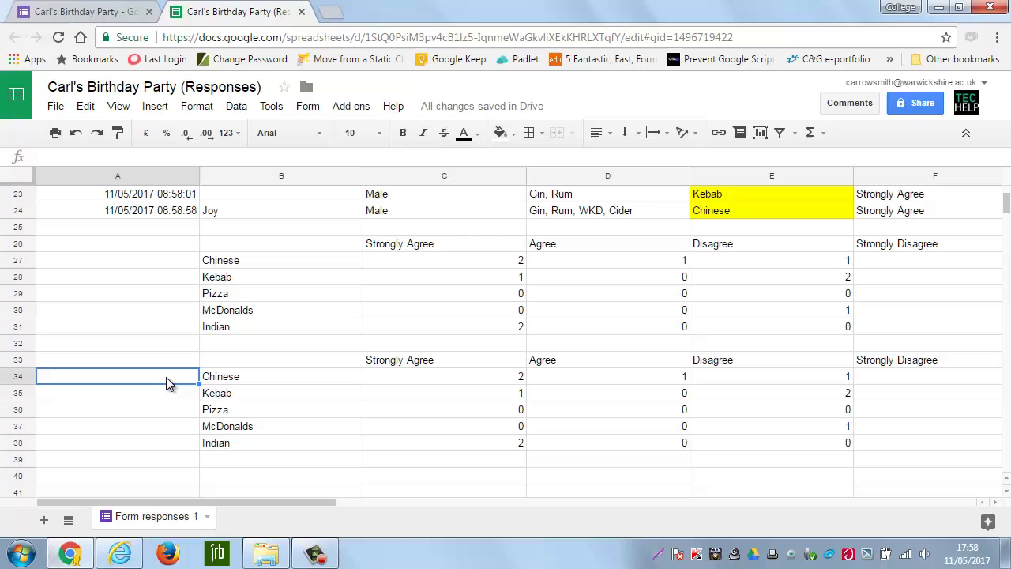
type("=")
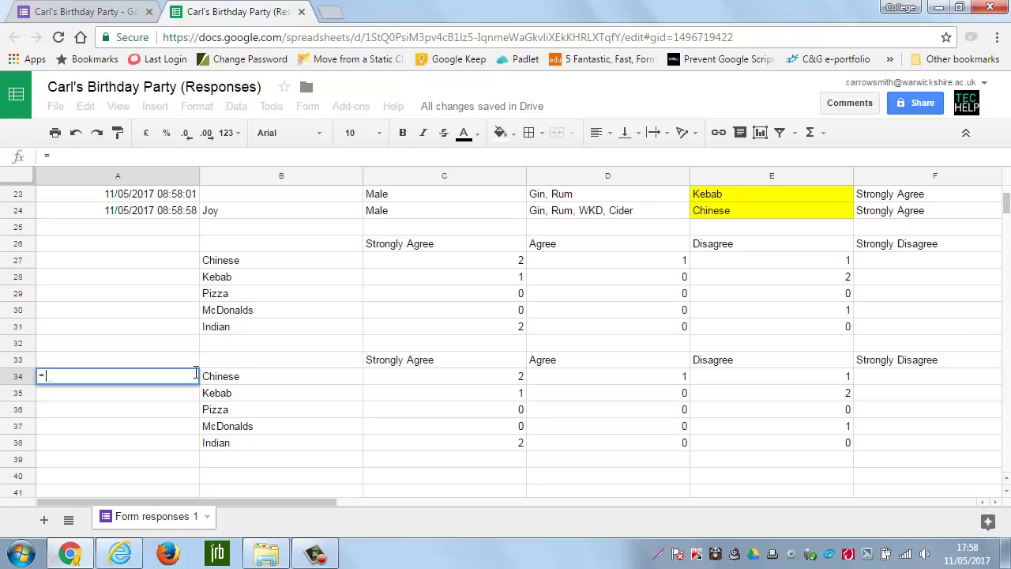
type("countif")
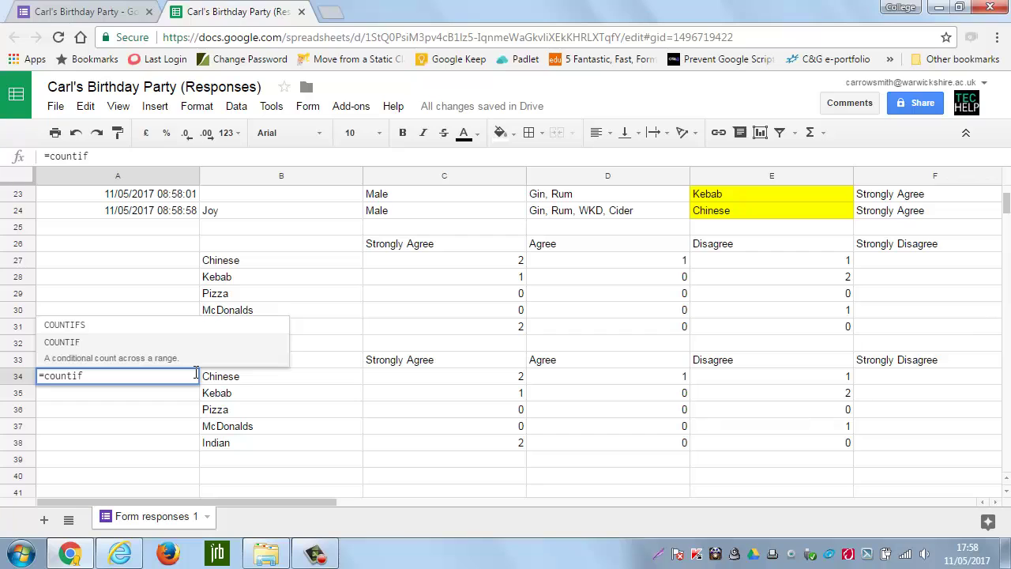
type("s")
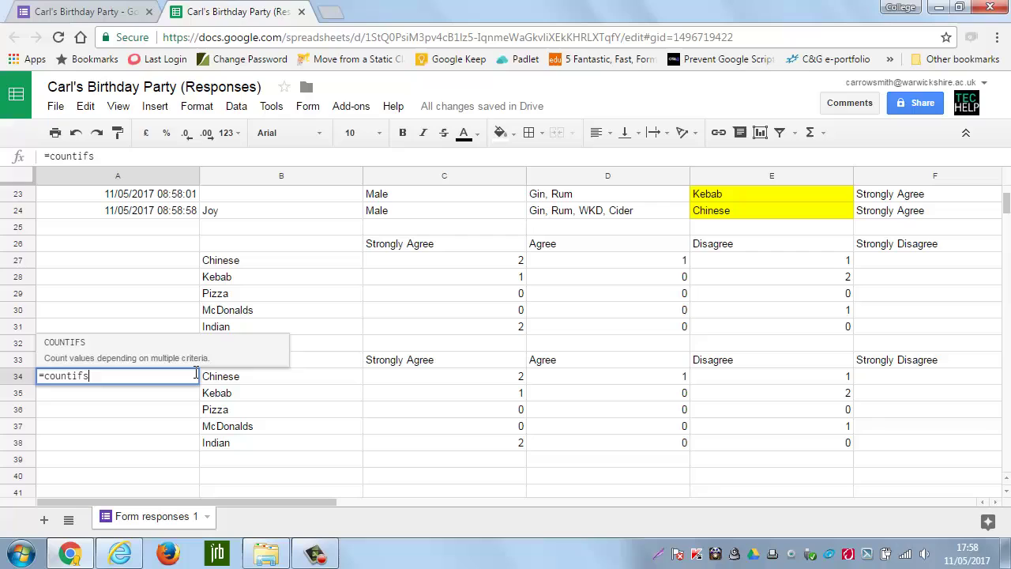
type("(")
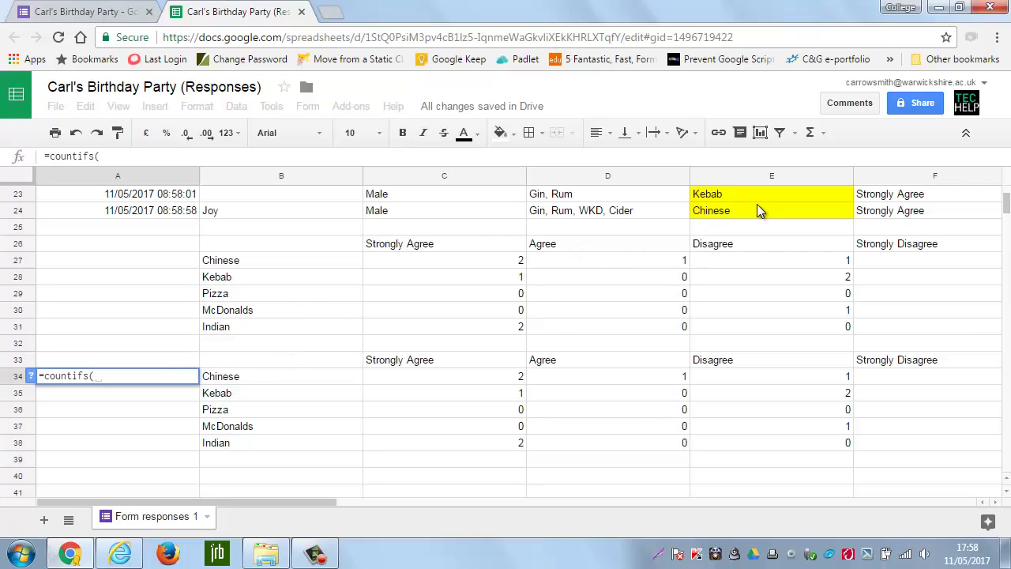
mouse_move(752, 211)
left_mouse_down()
mouse_move(747, 190)
mouse_move(734, 197)
mouse_move(742, 212)
left_mouse_up()
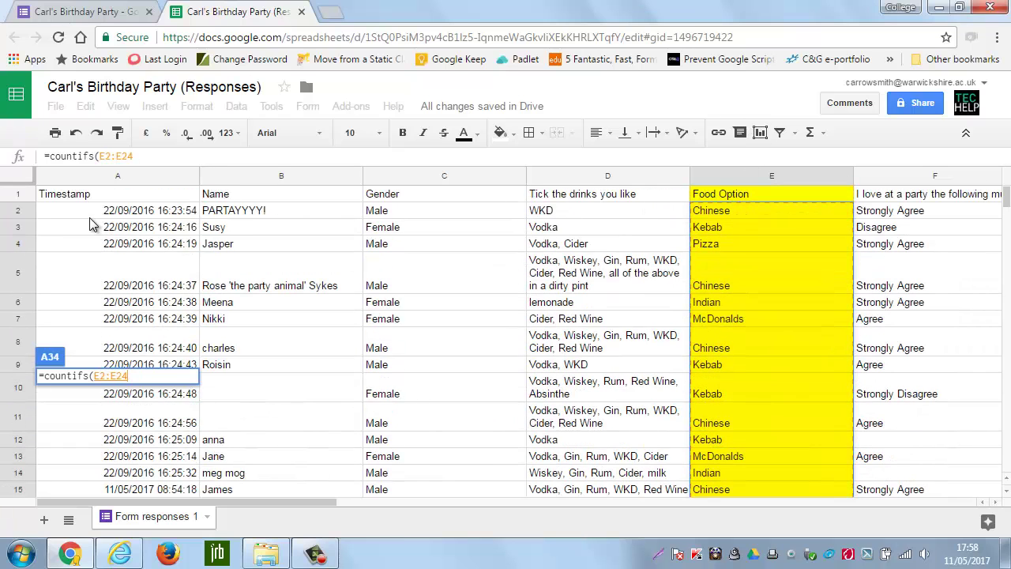
type(",")
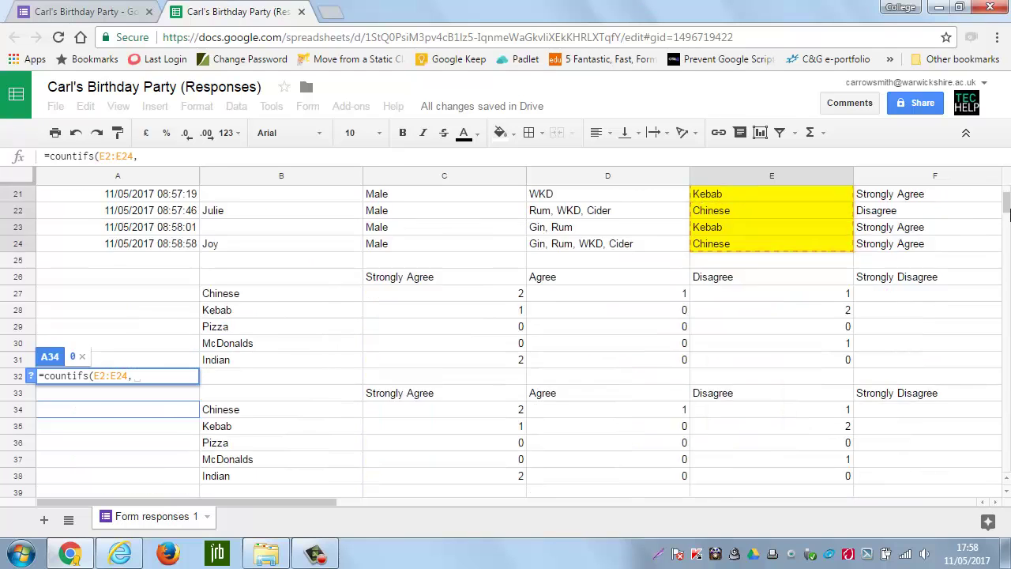
scroll(1007, 207, "down", 8)
scroll(1008, 209, "up", 2)
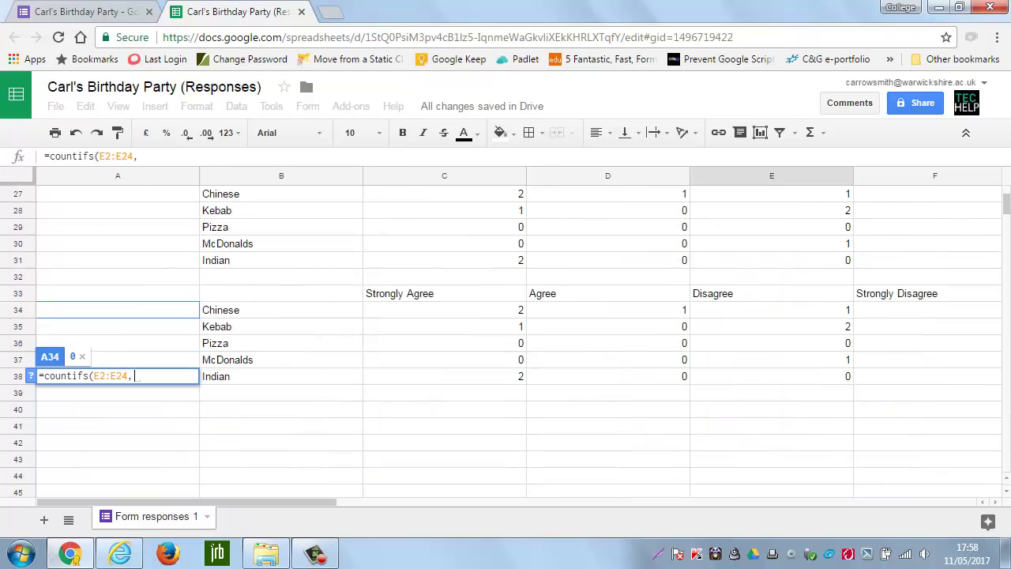
left_click(244, 311)
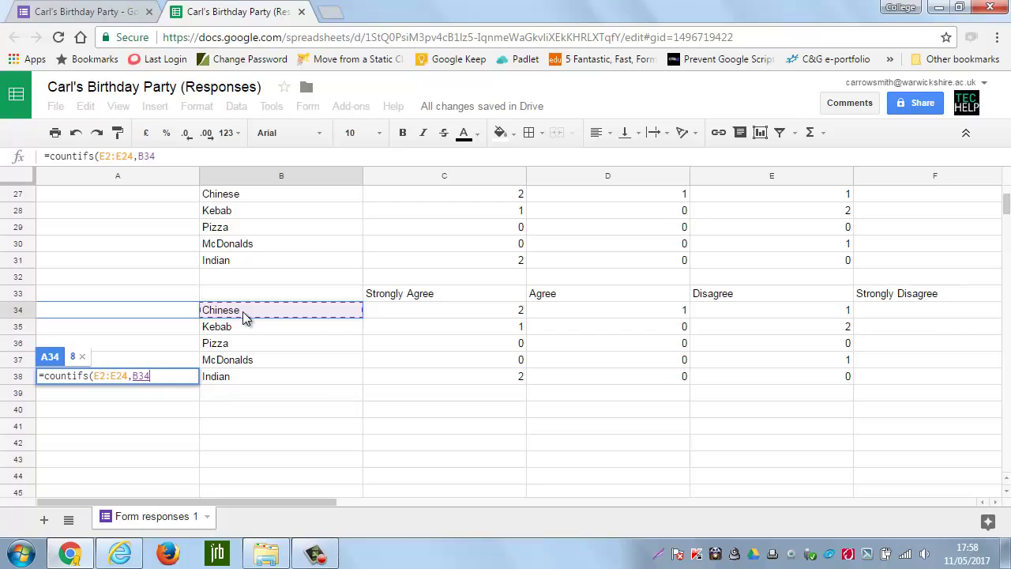
key("Return")
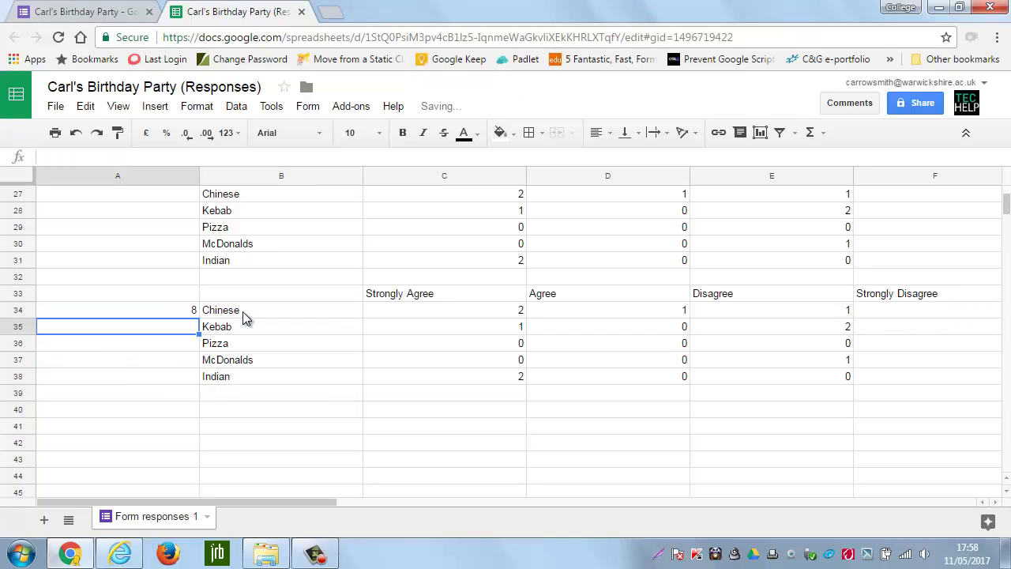
Make the range $E$2:$E$24 absolute and fill the total formula down to A38.
left_click(197, 315)
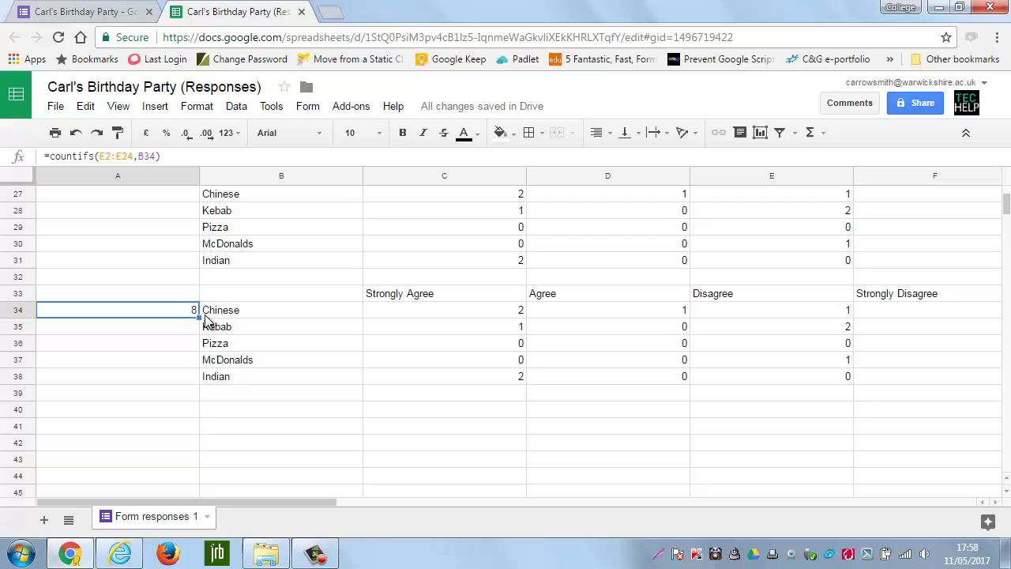
double_click(179, 309)
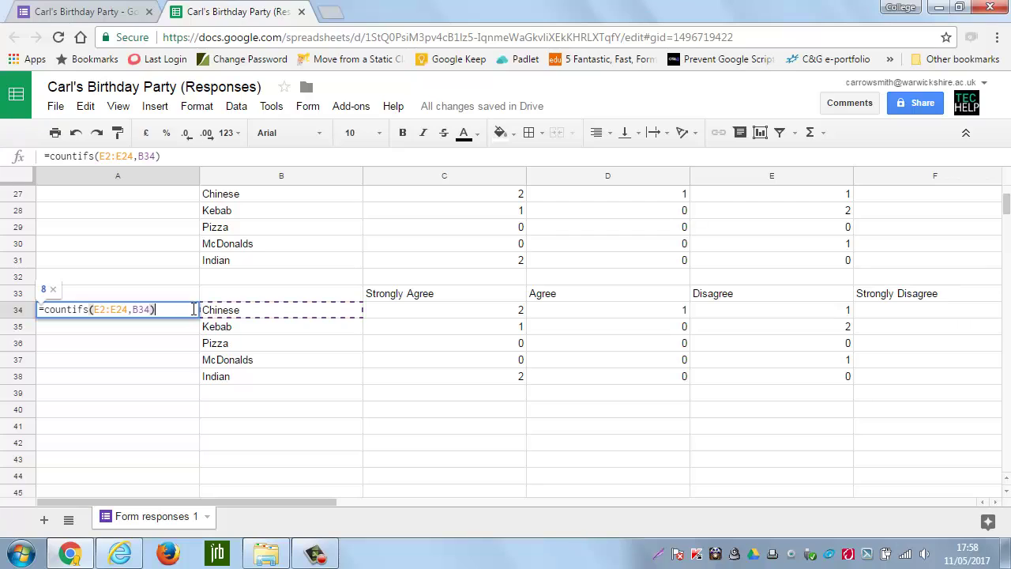
left_click(101, 309)
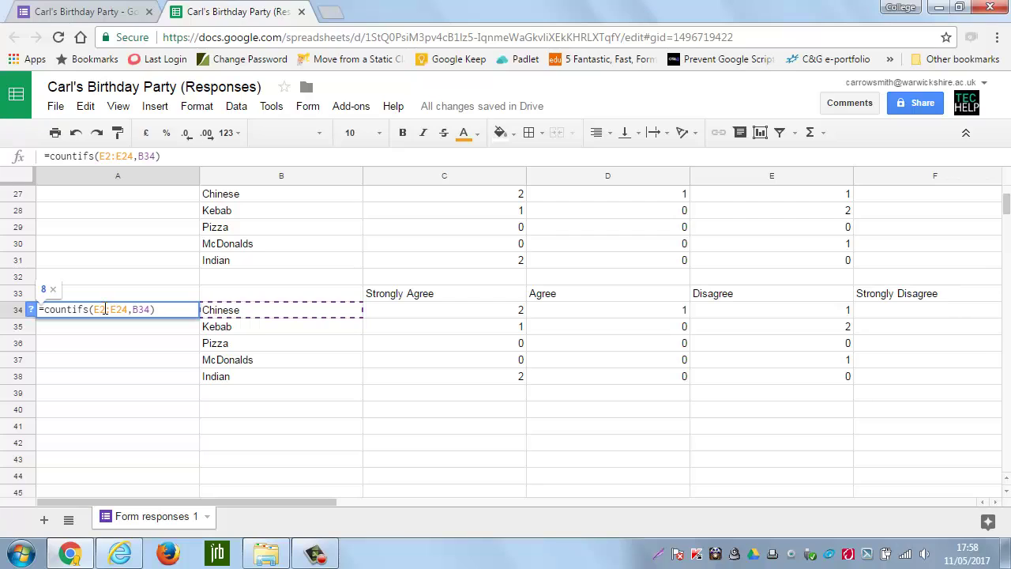
key("F4")
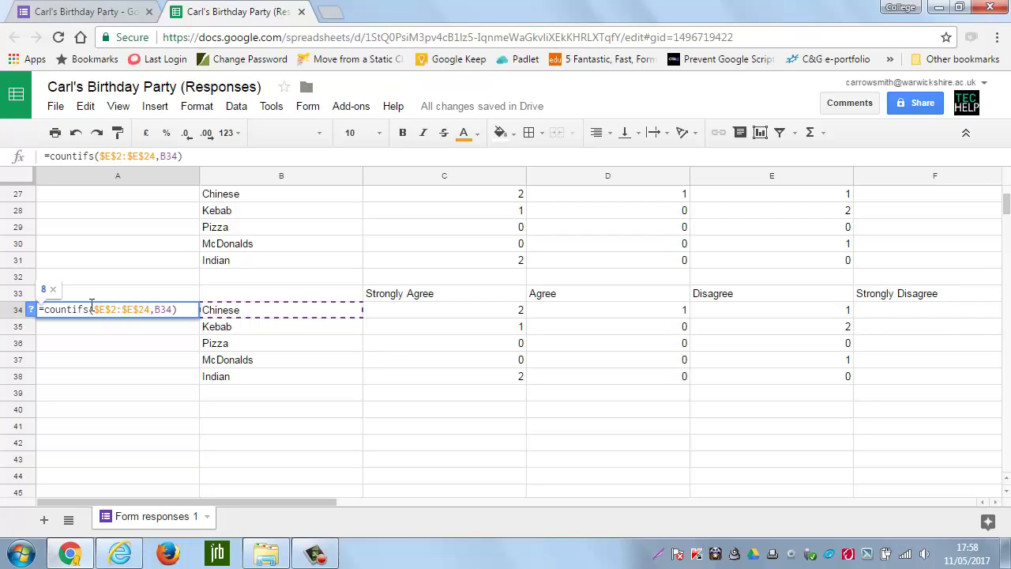
key("Return")
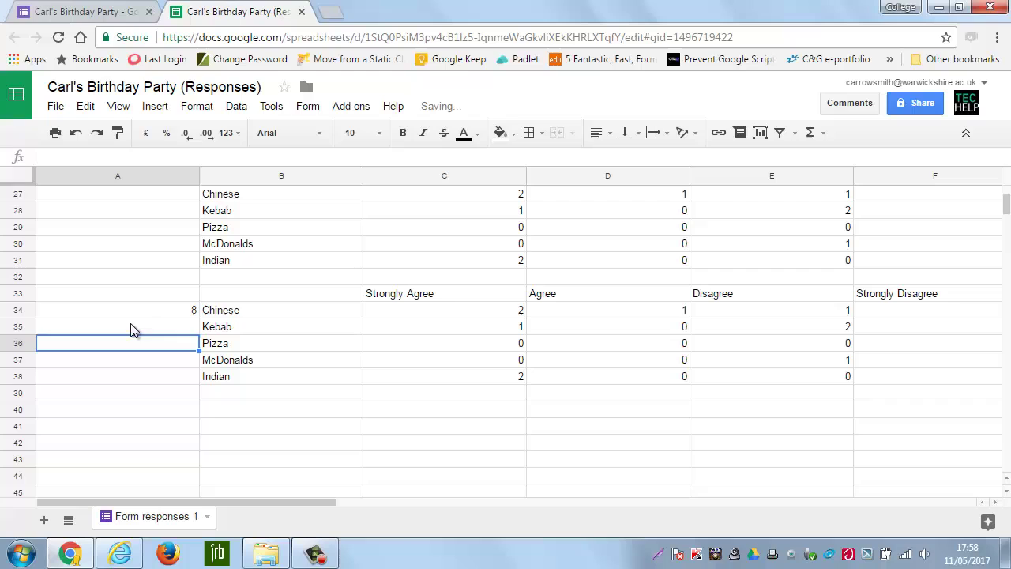
left_click(190, 313)
left_click_drag(197, 316, 192, 378)
Clear the copied counts in C34:F38, check C27's count formula, and select C34.
left_click(213, 363)
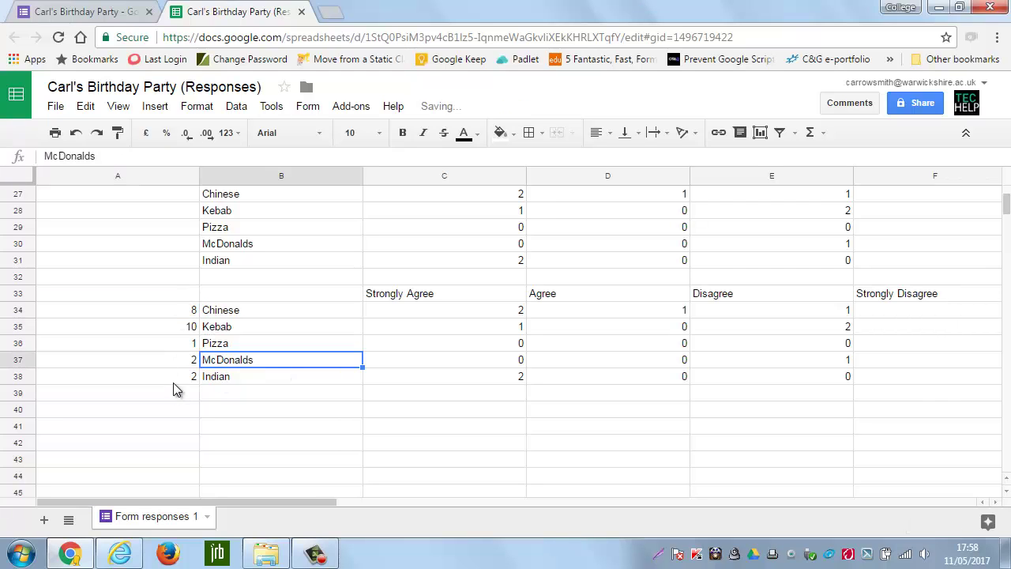
left_click_drag(482, 313, 927, 375)
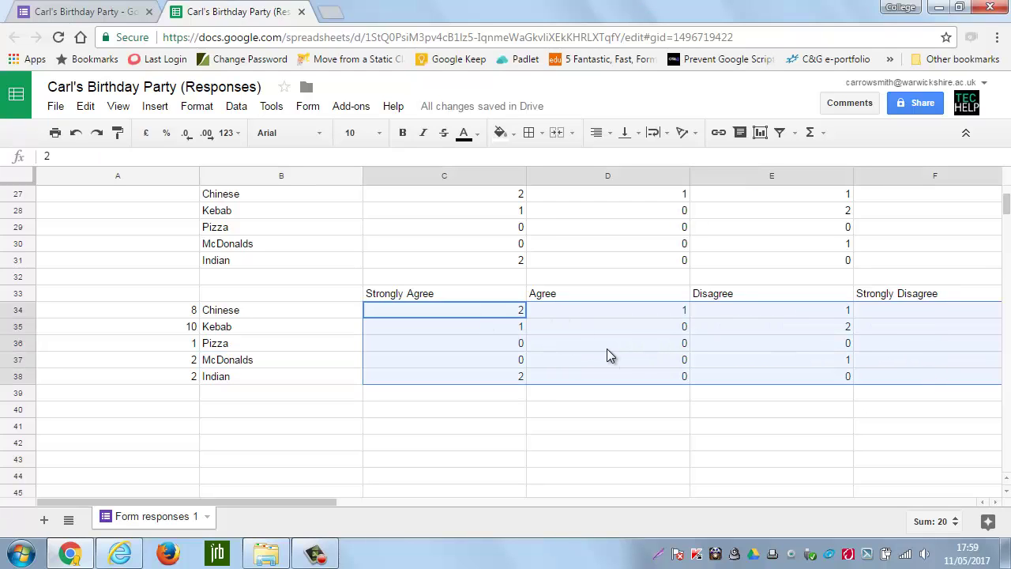
key("Delete")
left_click(461, 343)
left_click(481, 312)
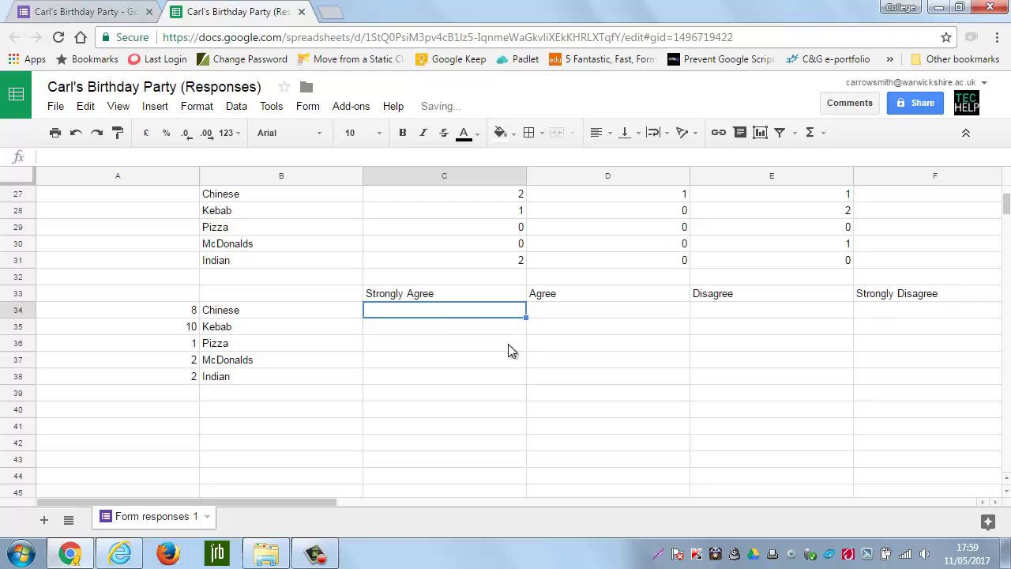
scroll(486, 318, "up", 1)
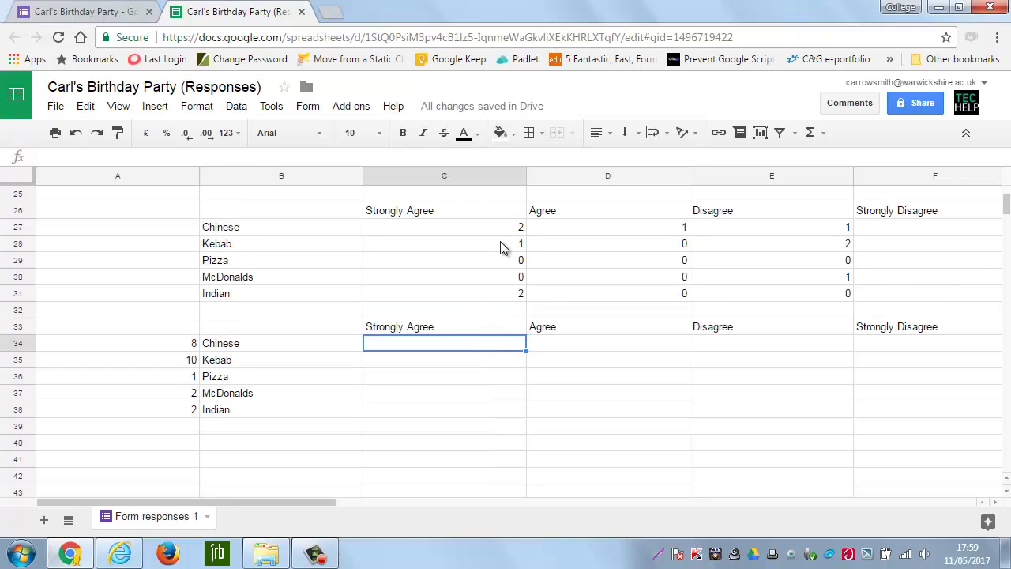
left_click(497, 229)
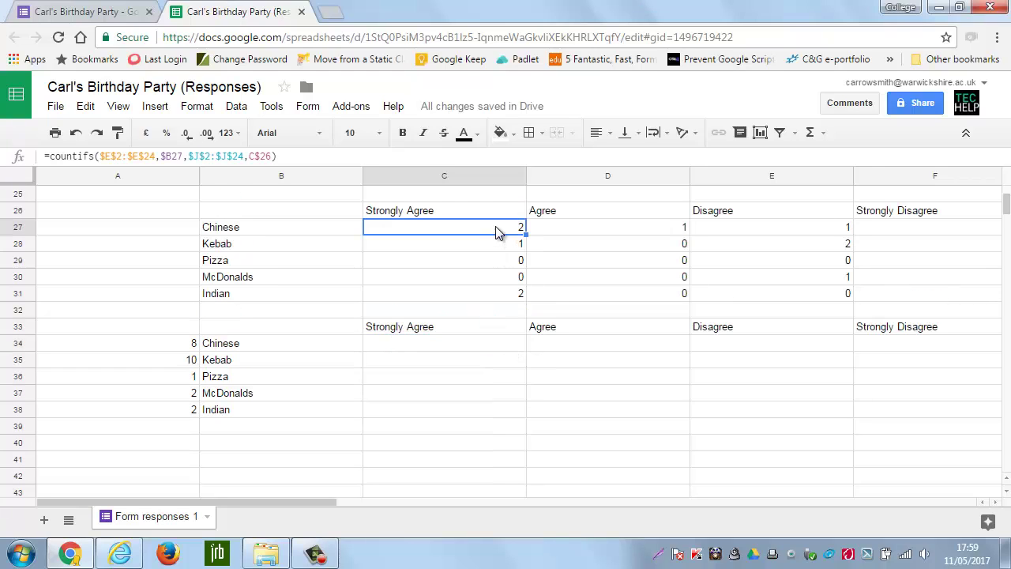
left_click(459, 348)
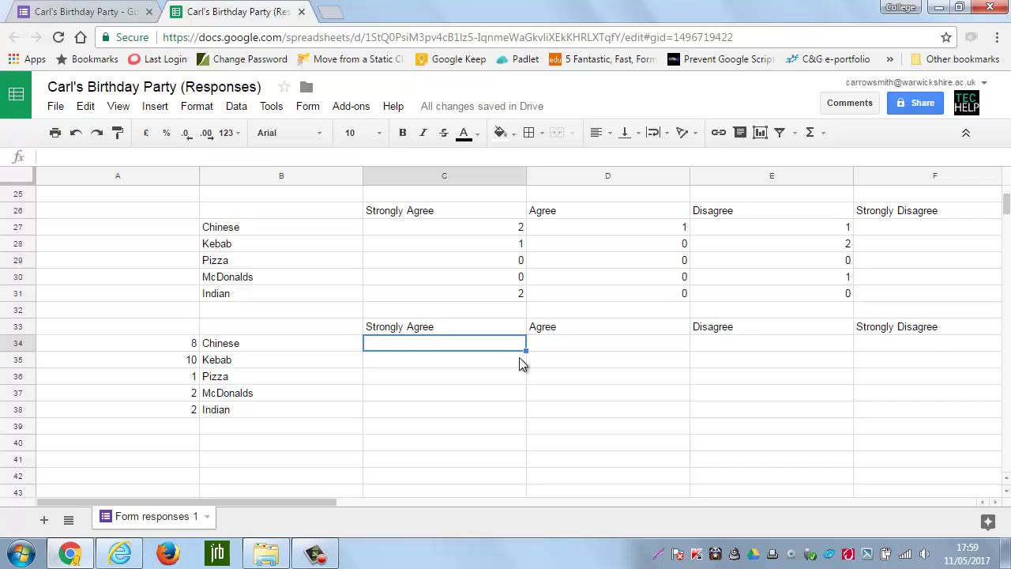
Enter the percentage formula =100/$A34*C27 in C34.
type("=100")
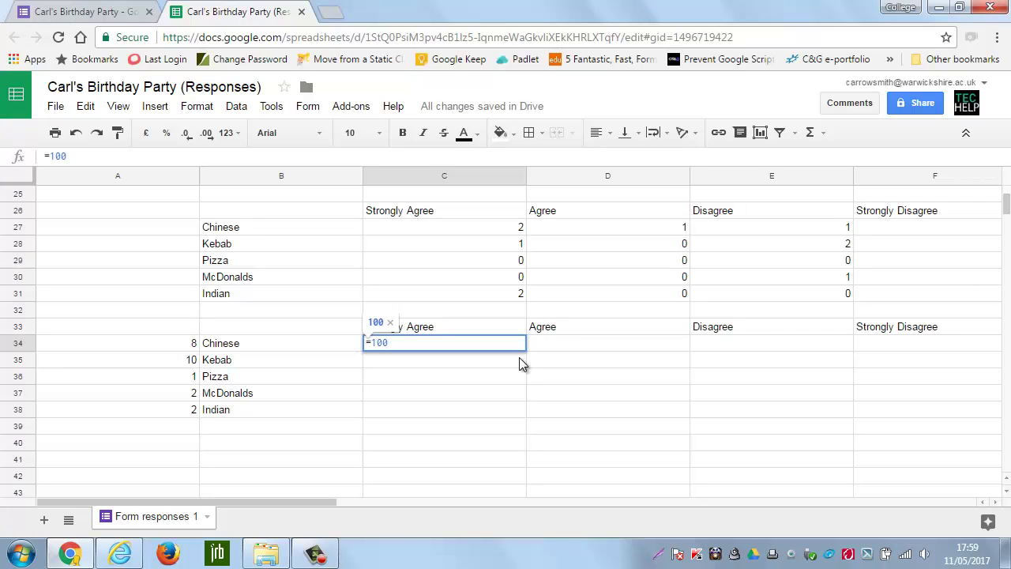
type("/")
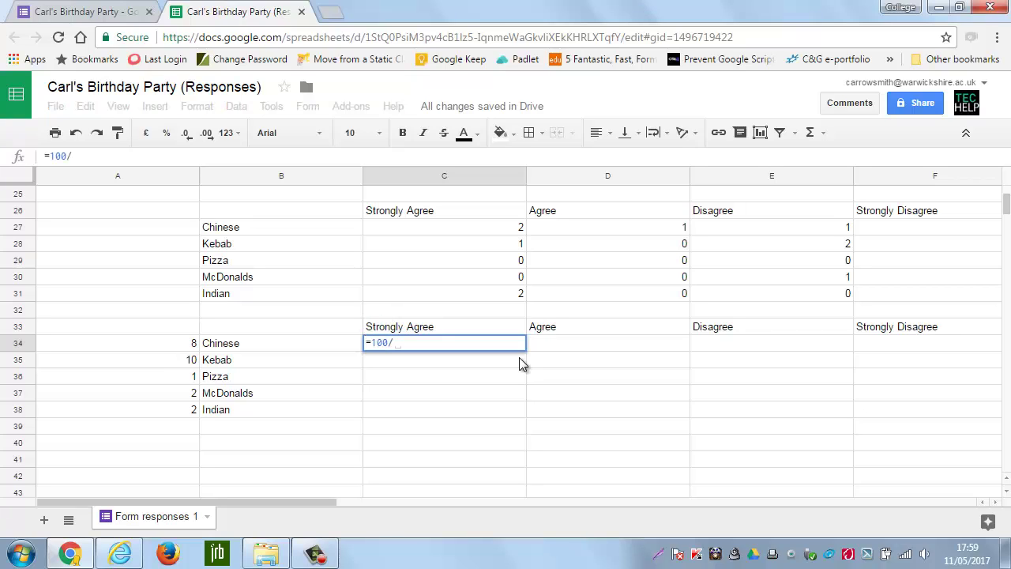
left_click(167, 345)
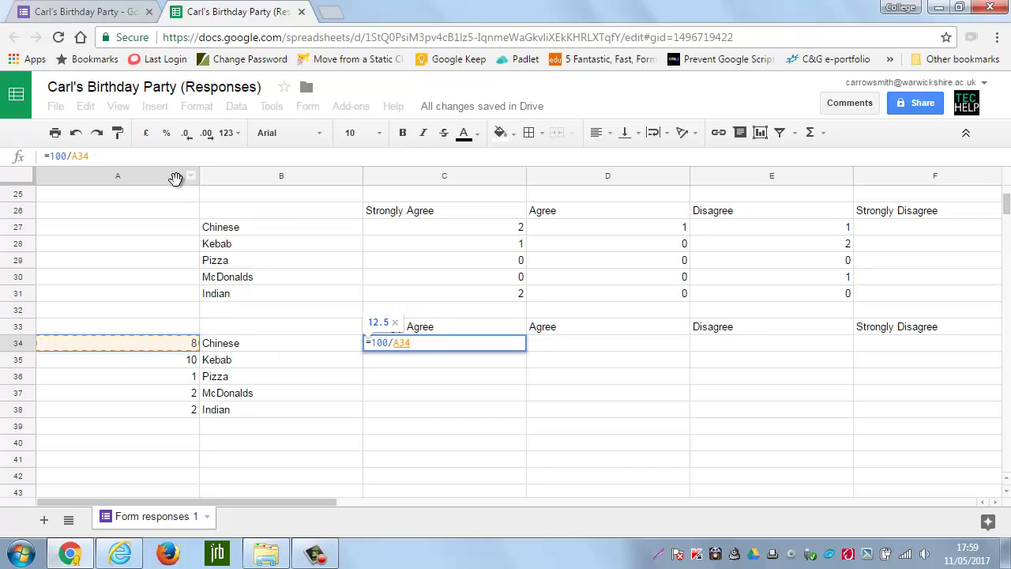
left_click(396, 343)
type("$A34")
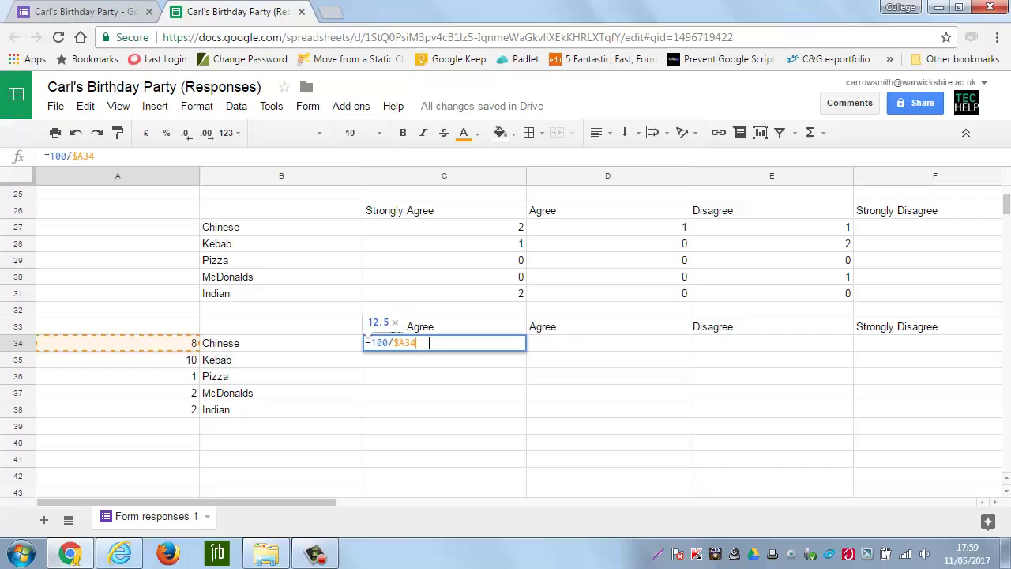
type("*")
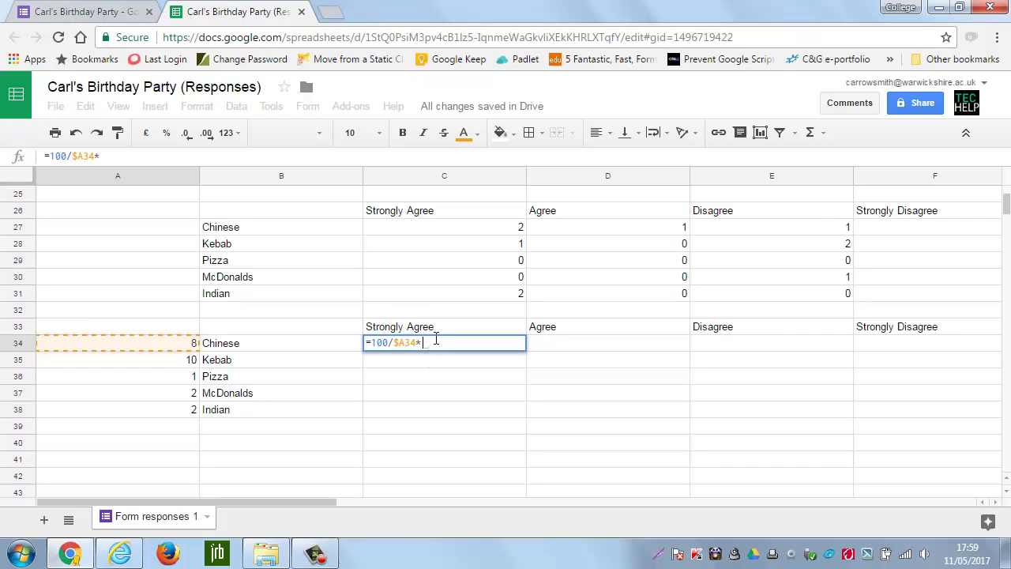
left_click(493, 227)
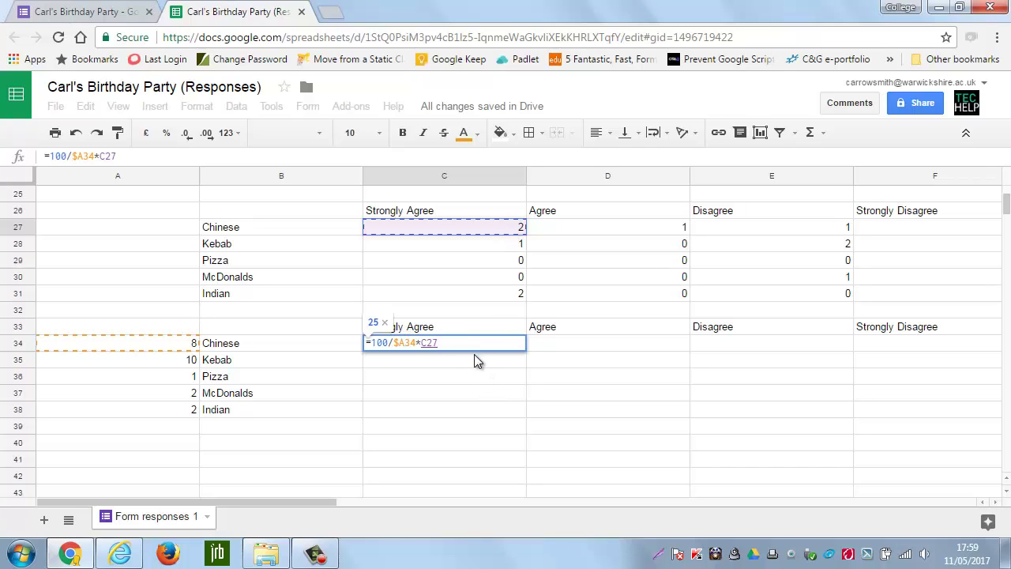
key("Return")
key("Up")
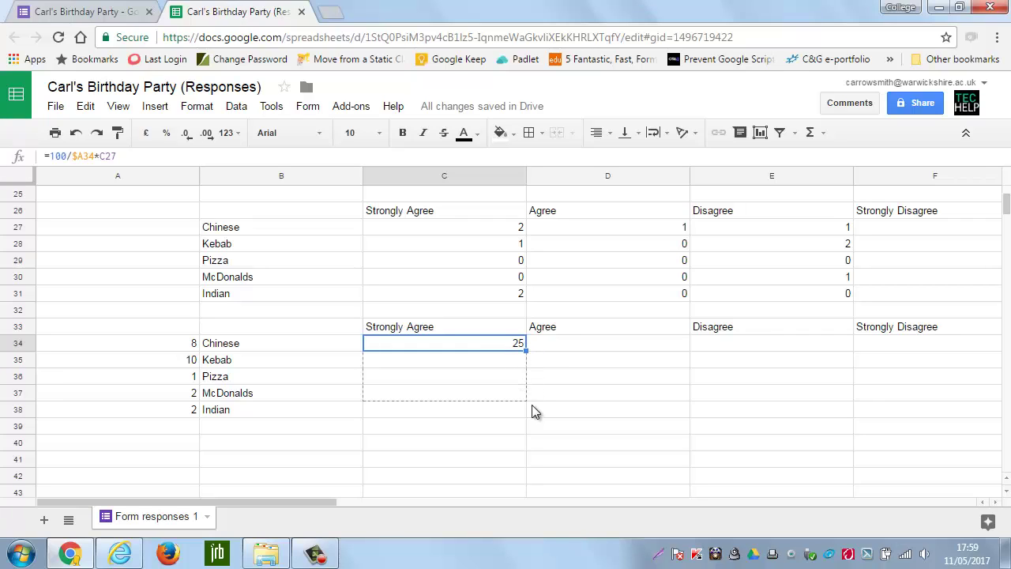
Fill the percentage formula through C34:F38 and select B33:F38 for a chart.
left_click_drag(532, 413, 888, 404)
left_click_drag(320, 503, 396, 510)
left_click(795, 455)
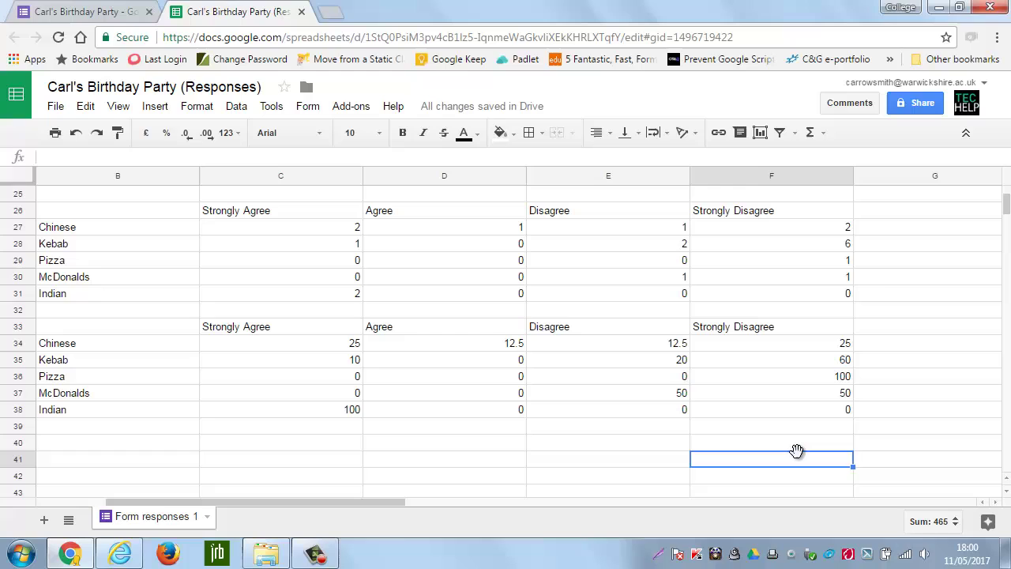
left_click_drag(793, 413, 117, 332)
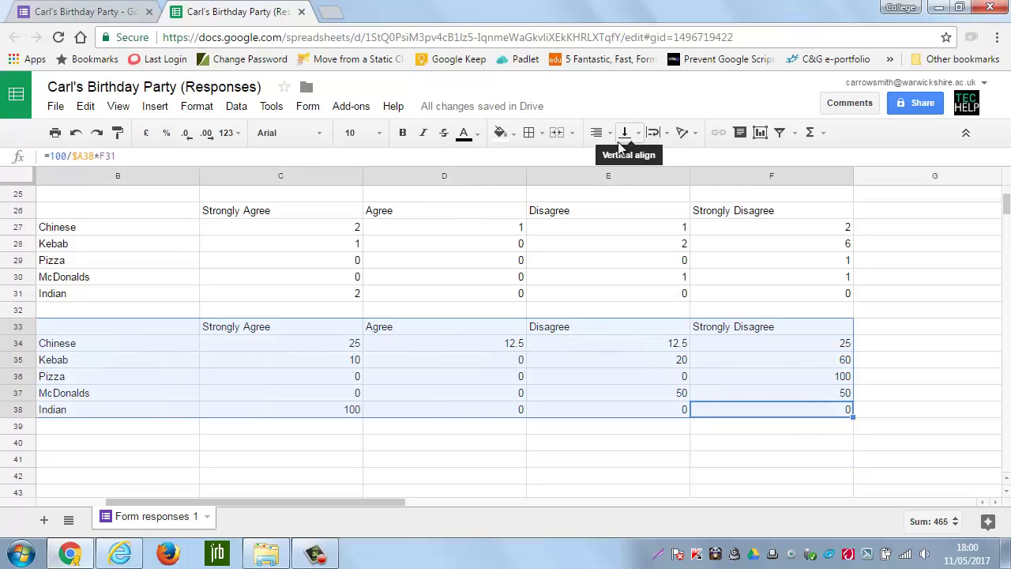
left_click(764, 135)
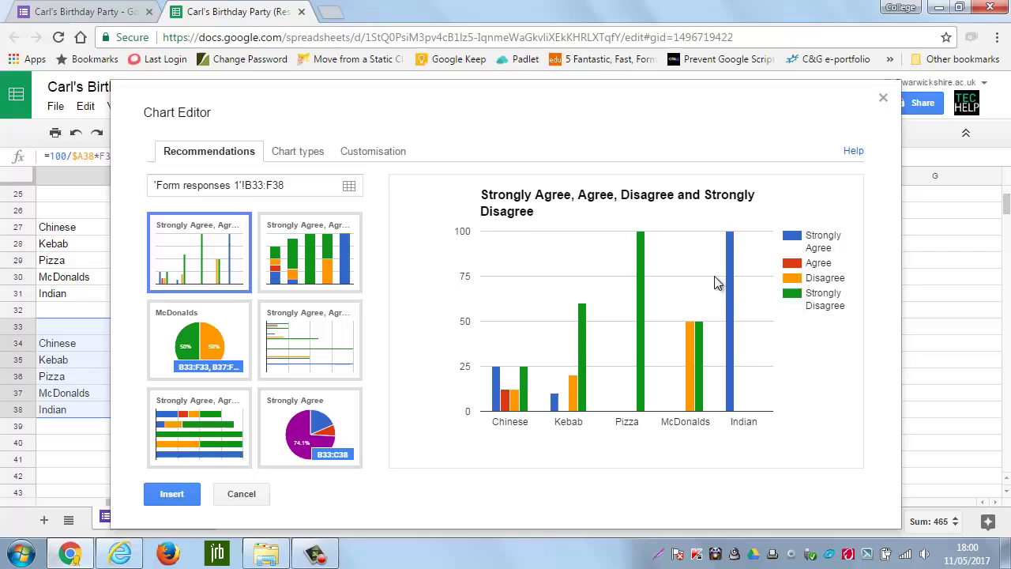
Inspect the column chart preview values, e.g. Pizza 100 Strongly Disagree, Indian 100 Strongly Agree.
mouse_move(729, 263)
mouse_move(542, 374)
mouse_move(512, 403)
mouse_move(643, 326)
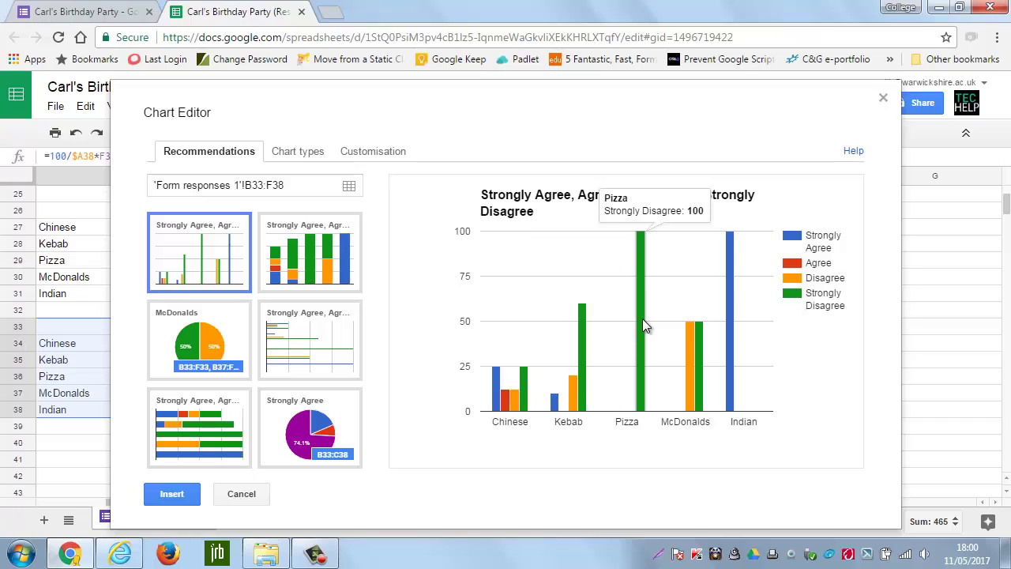
mouse_move(730, 315)
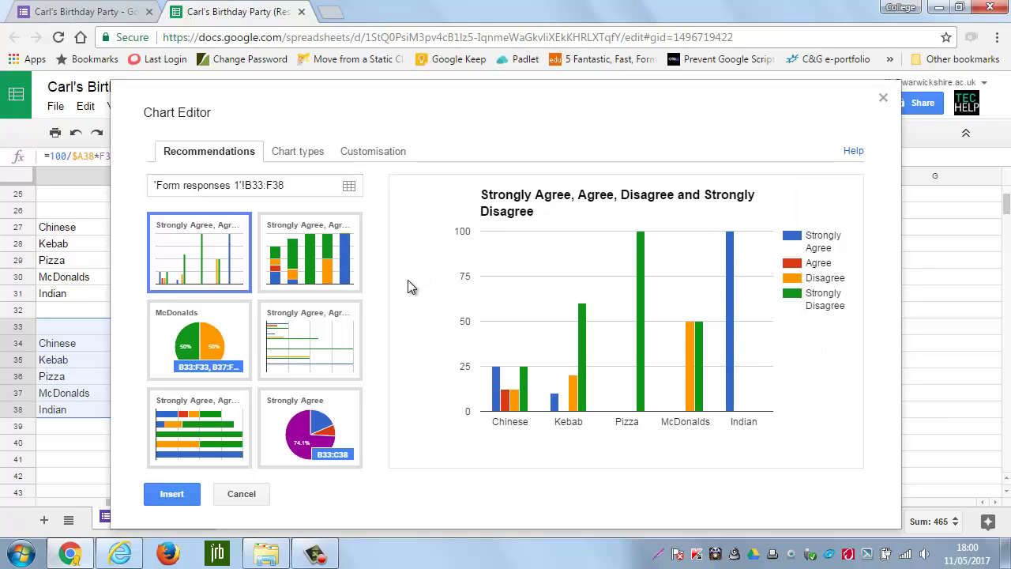
Try the chart legend at Top, then Bottom, and cancel without inserting the chart.
left_click(297, 151)
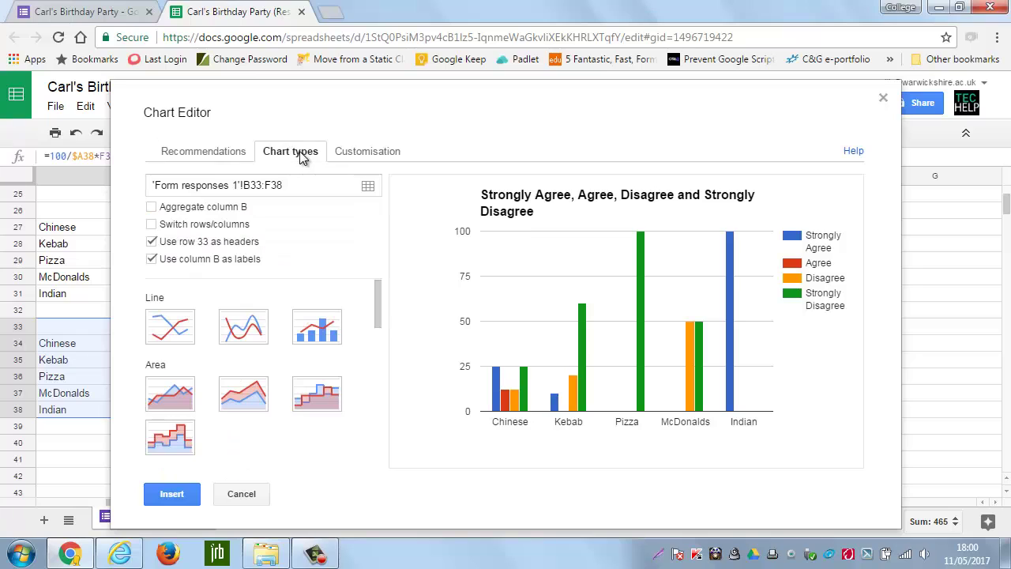
left_click(353, 154)
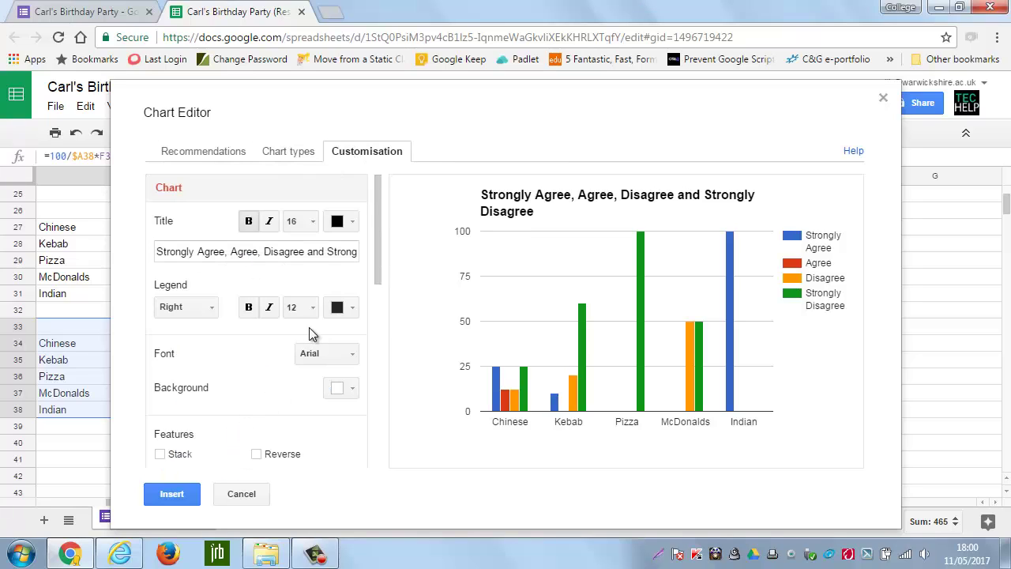
left_click(208, 311)
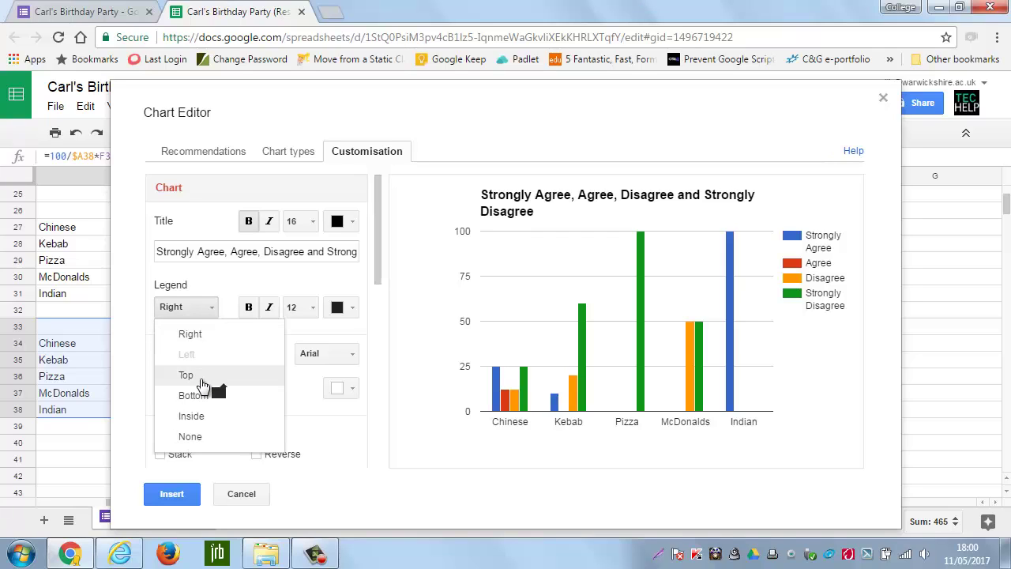
left_click(187, 375)
left_click(214, 314)
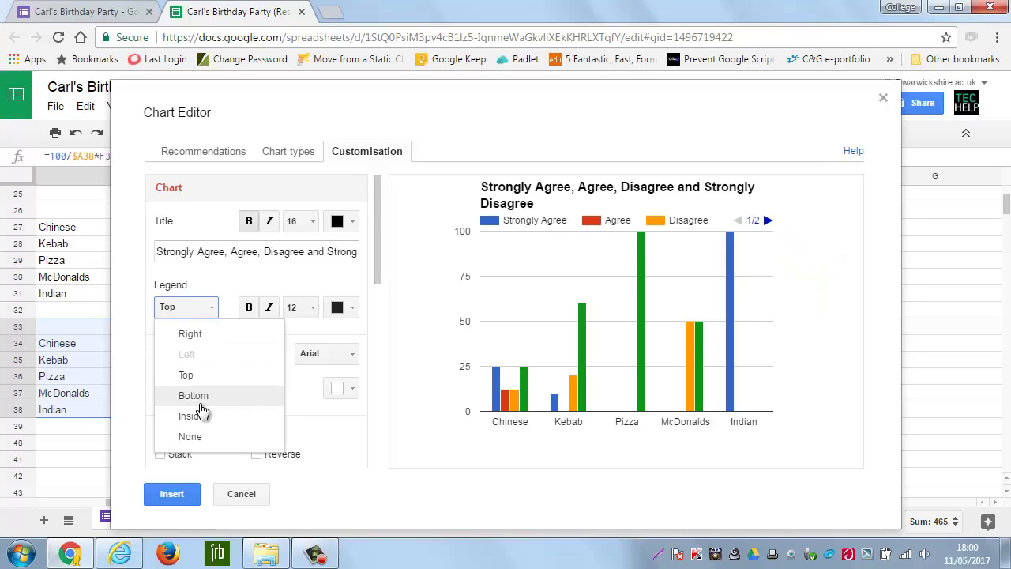
left_click(200, 394)
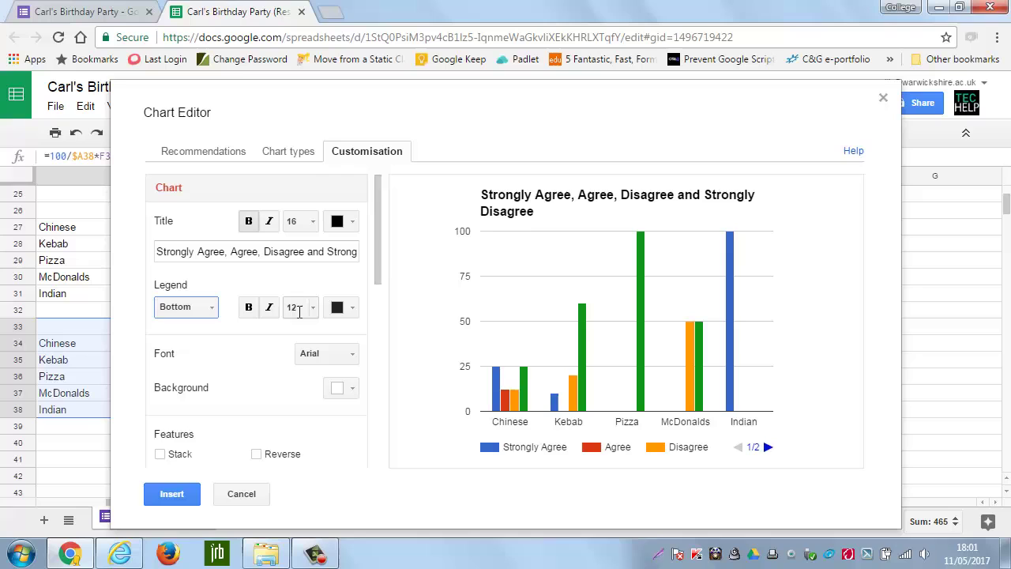
left_click(237, 493)
left_click(453, 280)
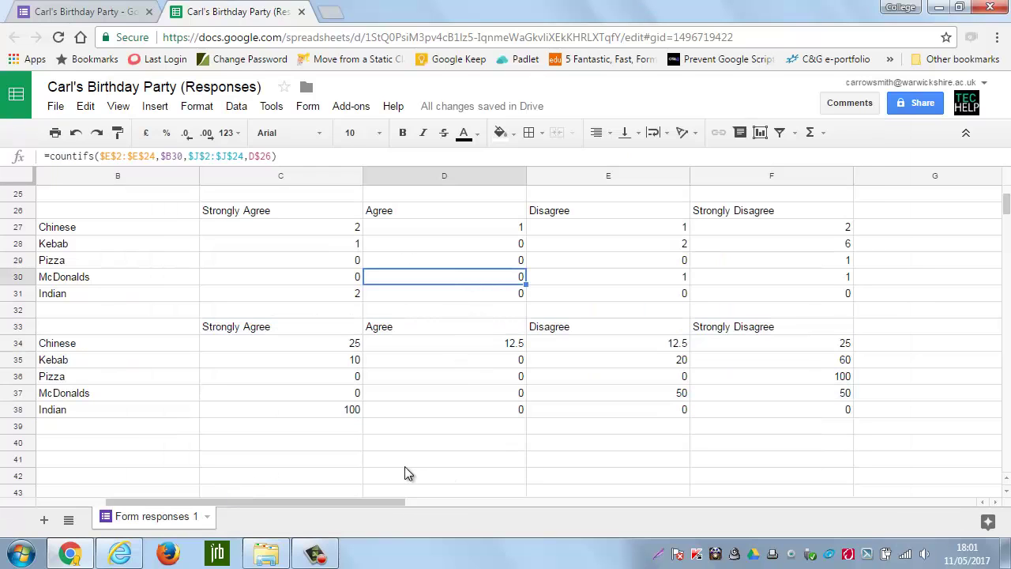
left_click_drag(390, 499, 331, 498)
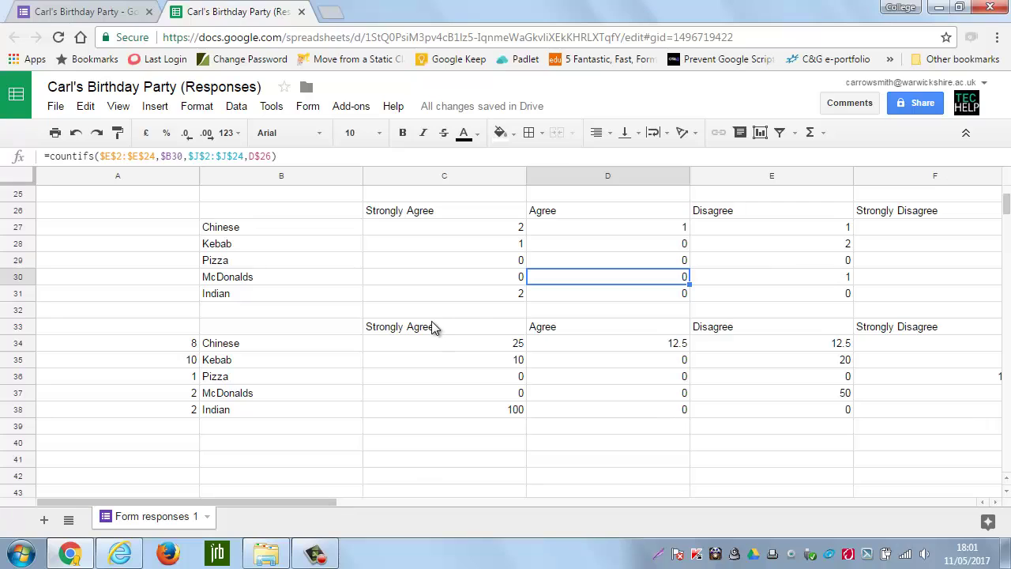